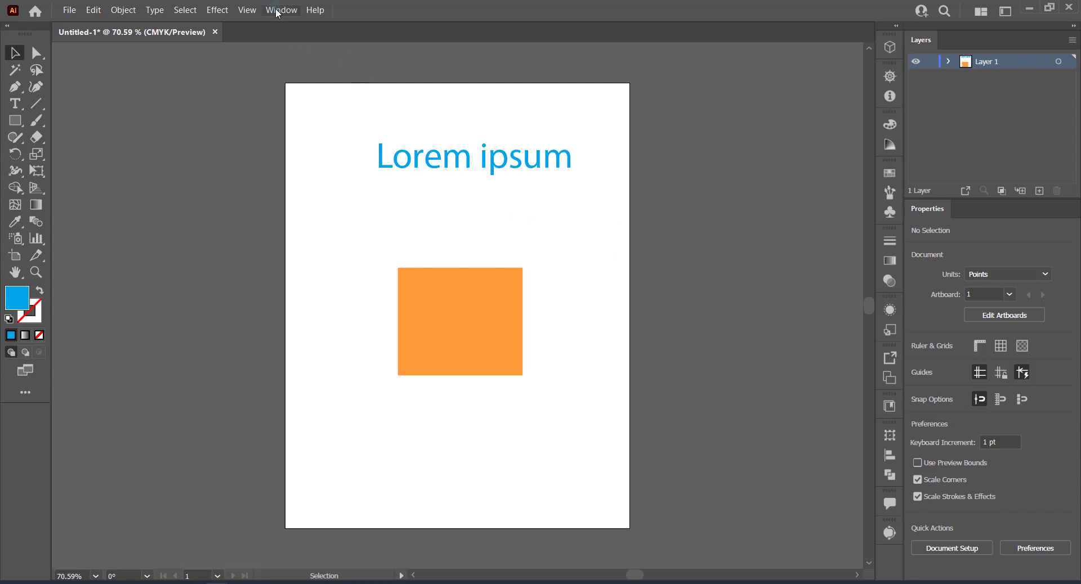
- Show the Effect menu's 3D and Materials submenu beside the orange square
{"action": "left_click", "coordinate": [218, 11]}
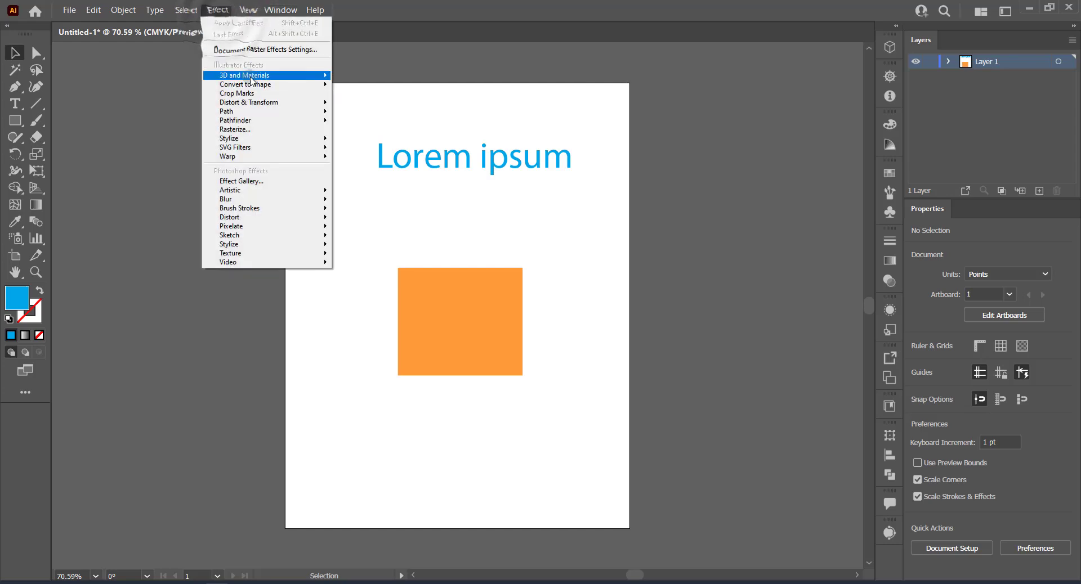
{"action": "mouse_move", "coordinate": [245, 76]}
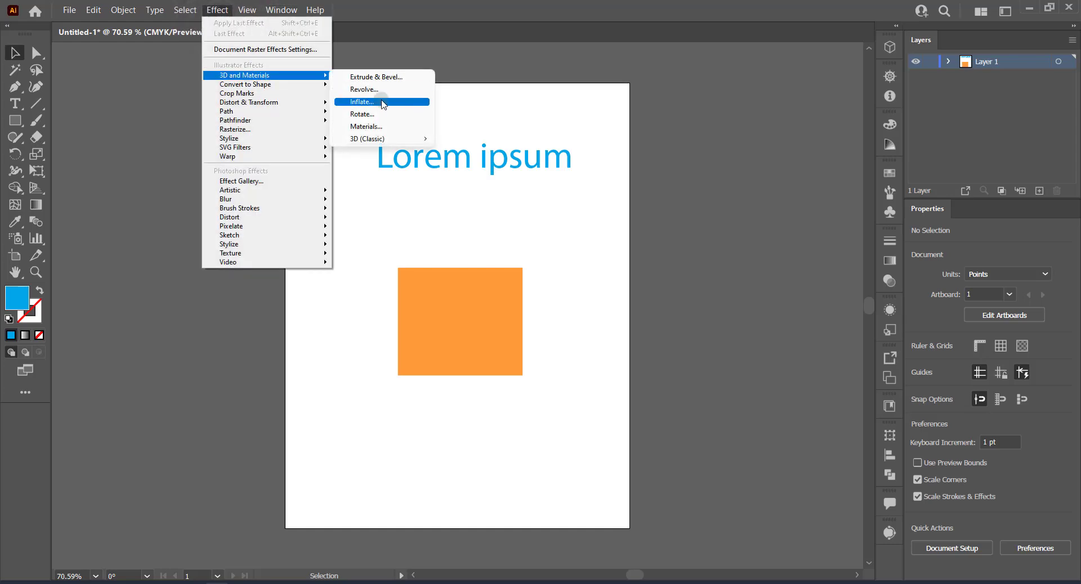
{"action": "mouse_move", "coordinate": [372, 138]}
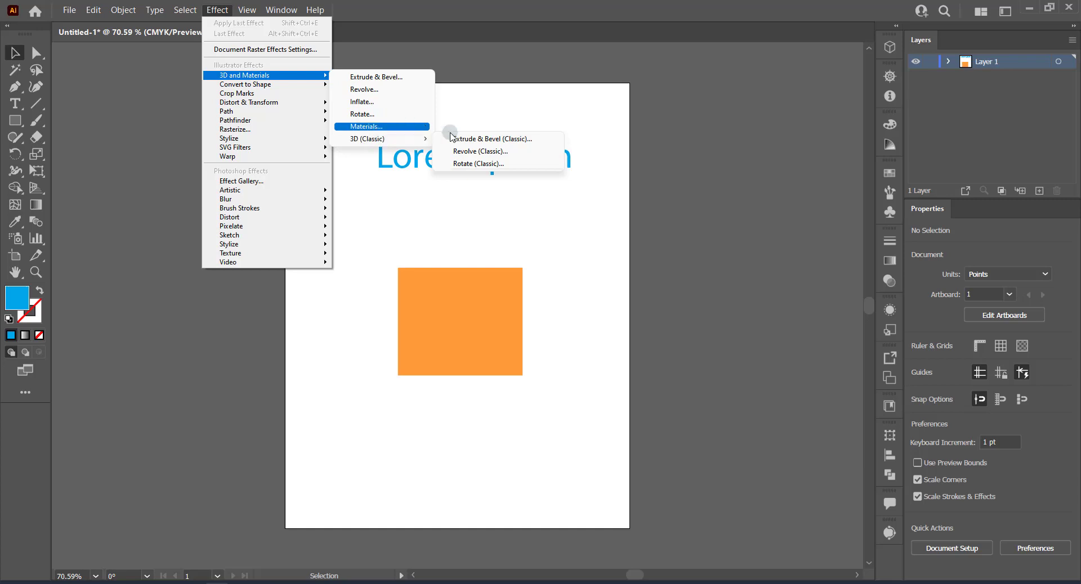
- Try an Extrude & Bevel (Classic) effect with a custom-rotated preview and accept it
{"action": "left_click", "coordinate": [475, 139]}
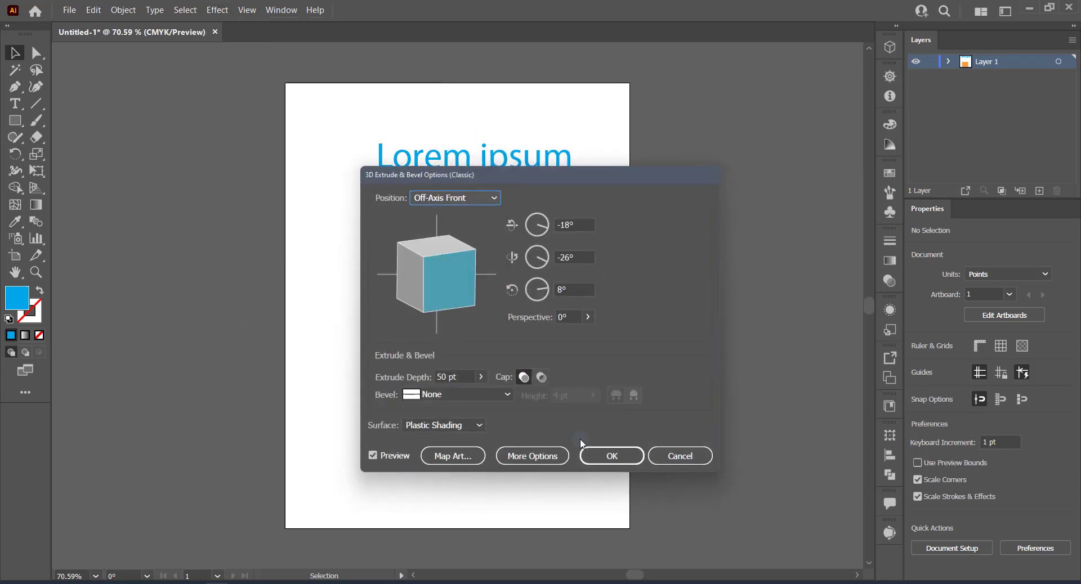
{"action": "left_click_drag", "start_coordinate": [600, 191], "coordinate": [826, 123]}
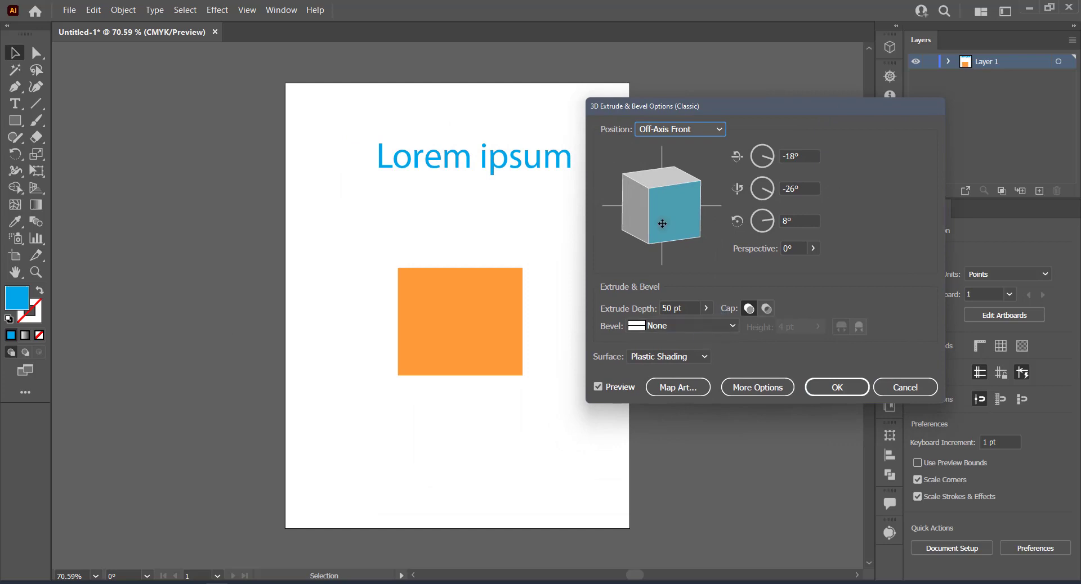
{"action": "left_click_drag", "start_coordinate": [663, 224], "coordinate": [675, 224]}
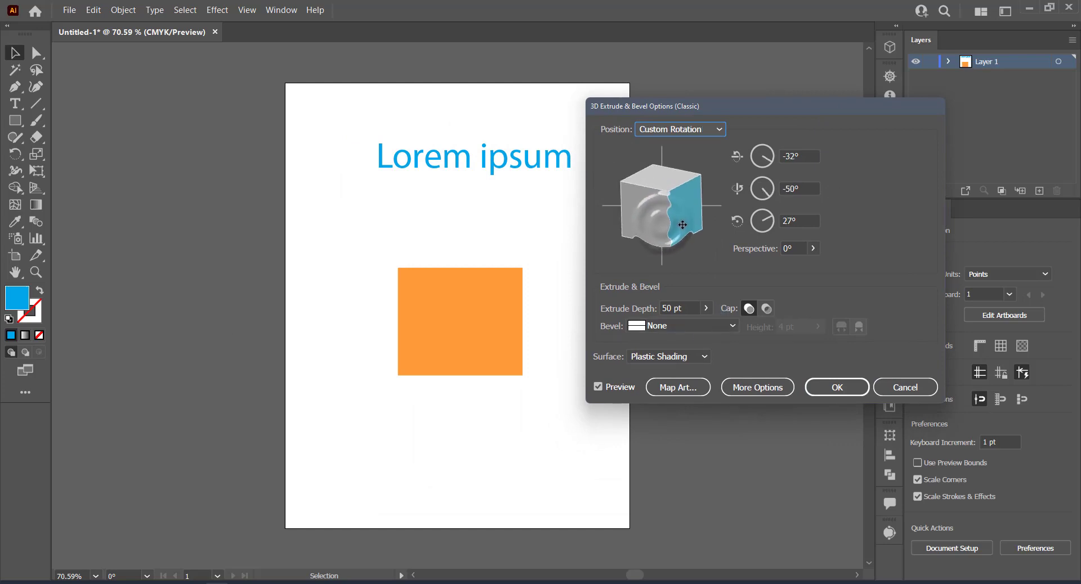
{"action": "left_click", "coordinate": [839, 393]}
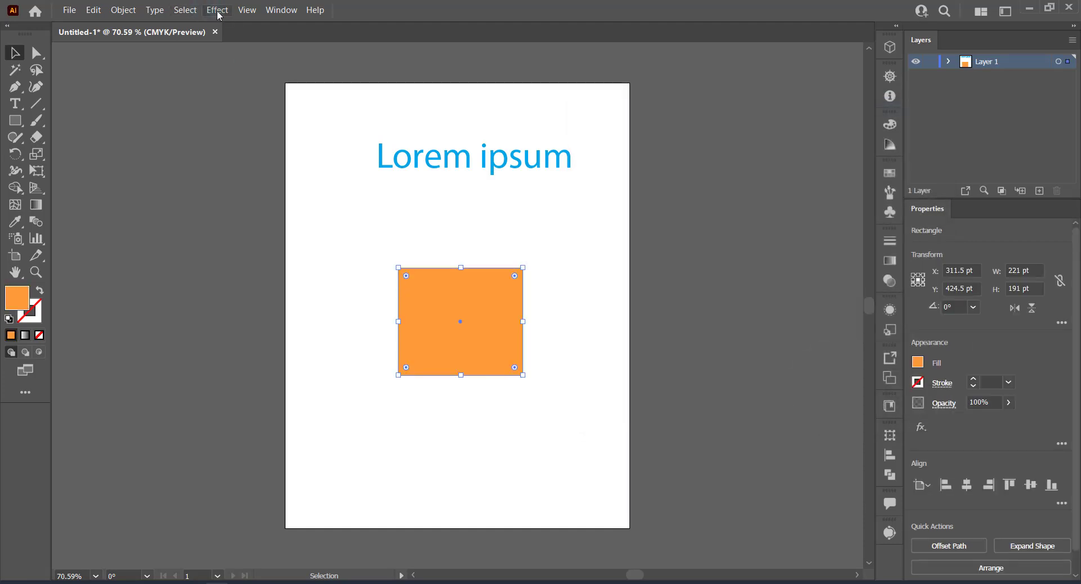
- Open the 3D and Materials panel from the Window menu
{"action": "left_click", "coordinate": [282, 12]}
{"action": "mouse_move", "coordinate": [339, 77]}
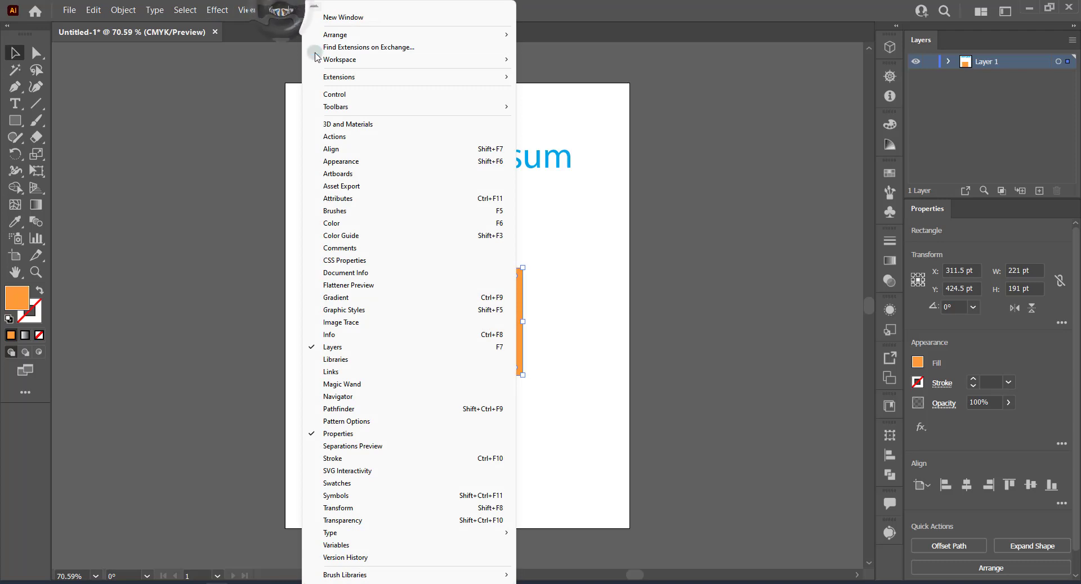
{"action": "left_click", "coordinate": [357, 126]}
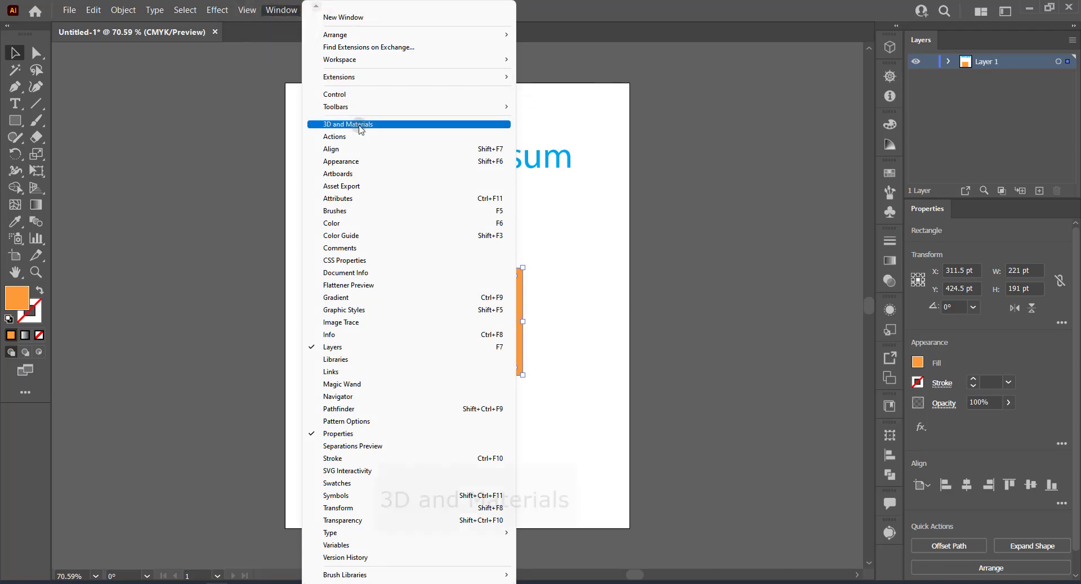
{"action": "left_click", "coordinate": [215, 10]}
{"action": "mouse_move", "coordinate": [245, 75]}
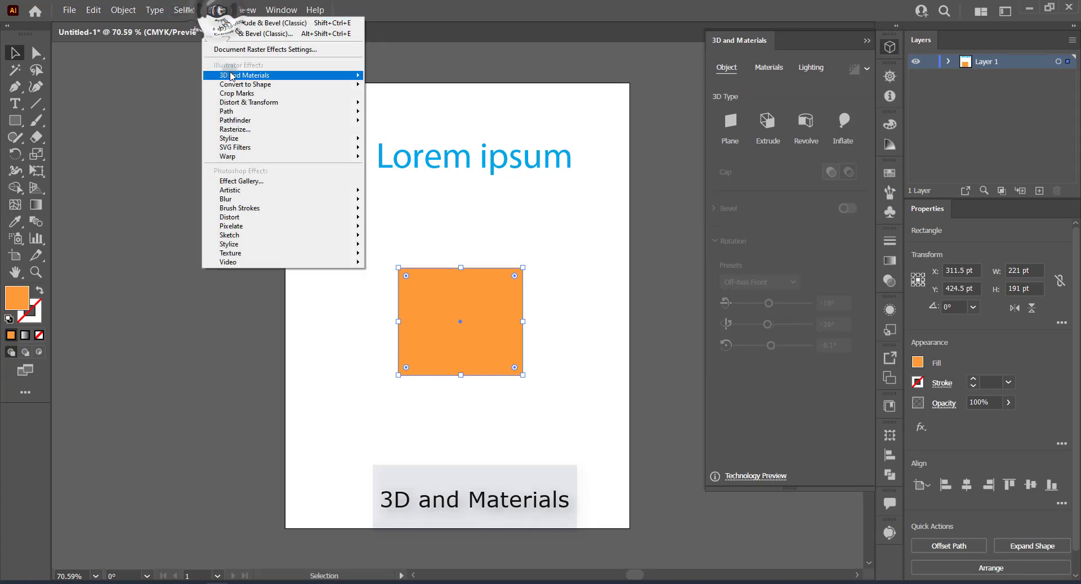
{"action": "left_click", "coordinate": [526, 28]}
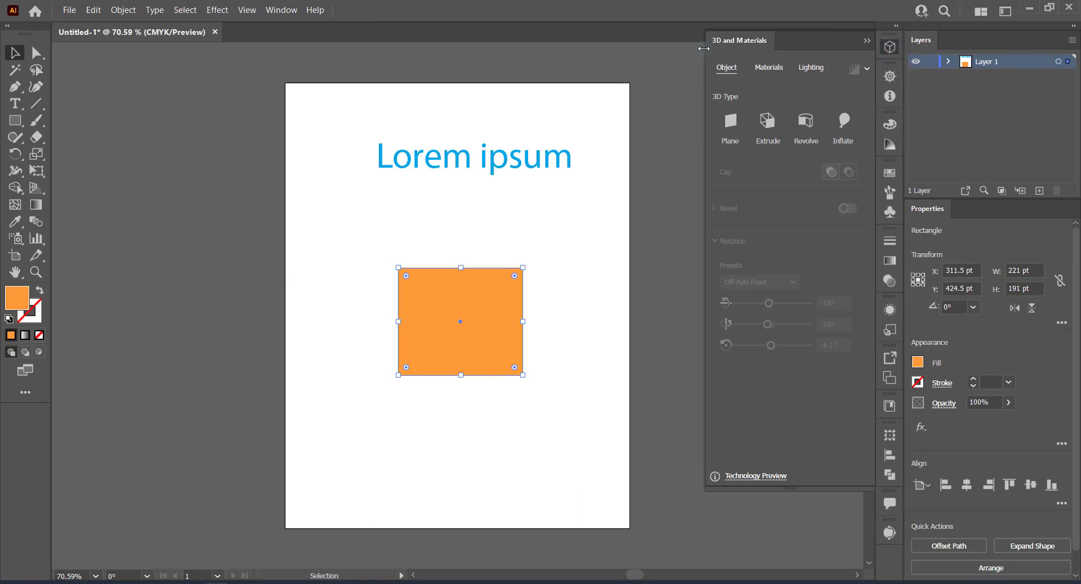
- Browse the Materials and Lighting tabs, then return to the Object tab
{"action": "left_click", "coordinate": [803, 48]}
{"action": "left_click", "coordinate": [769, 67]}
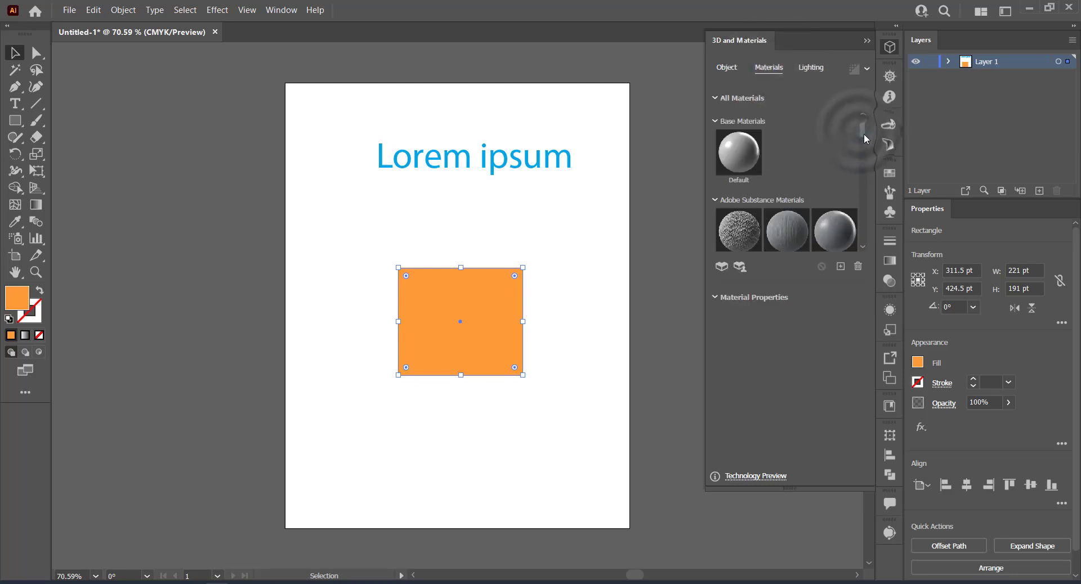
{"action": "left_click_drag", "start_coordinate": [864, 133], "coordinate": [870, 173]}
{"action": "left_click", "coordinate": [810, 67]}
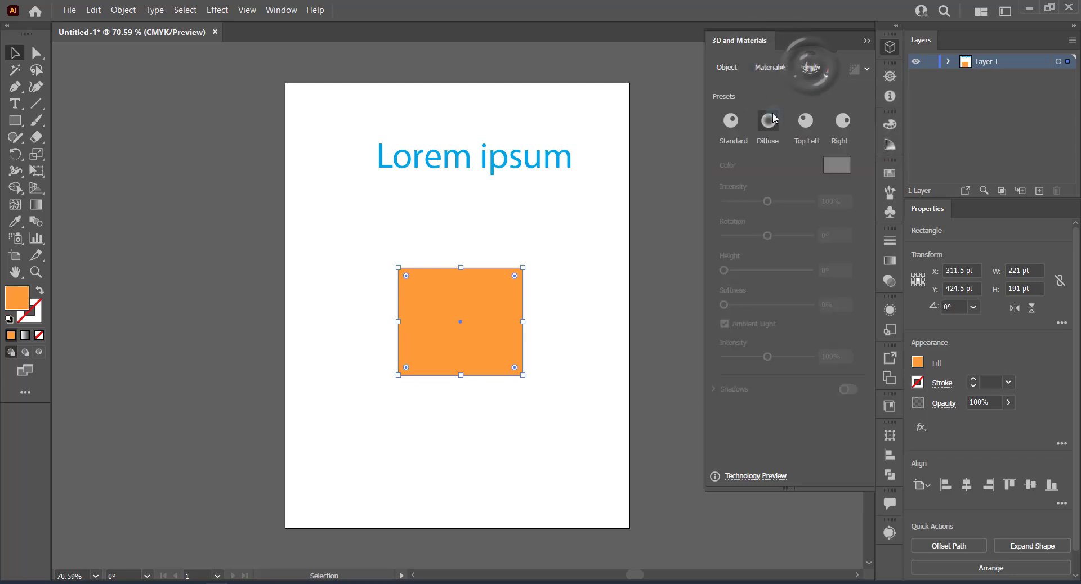
{"action": "left_click", "coordinate": [725, 70]}
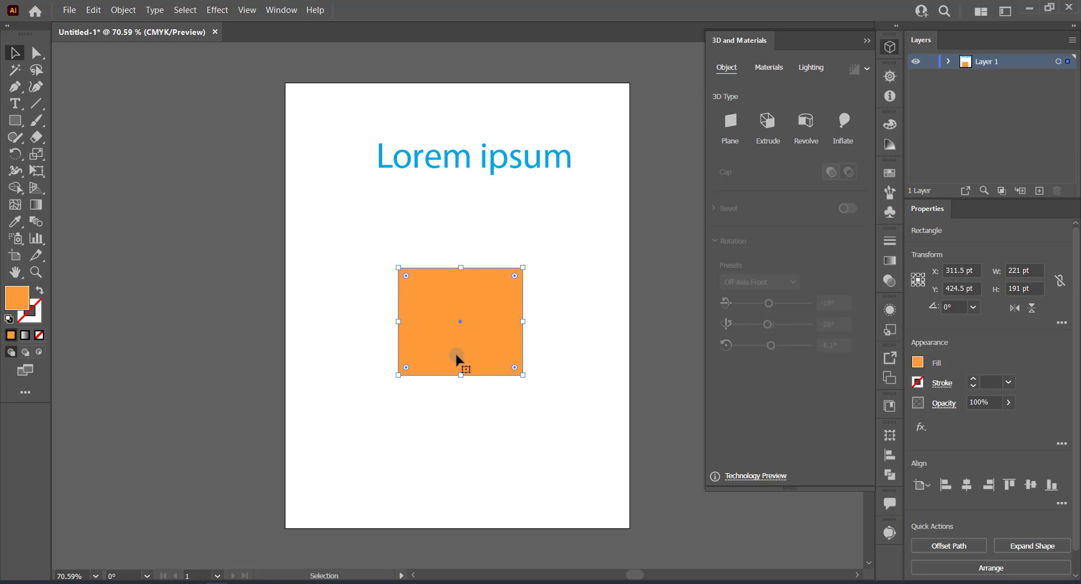
- Try Plane, Extrude at 143 pt depth, Revolve and Inflate, ending back on Plane
{"action": "left_click", "coordinate": [732, 125]}
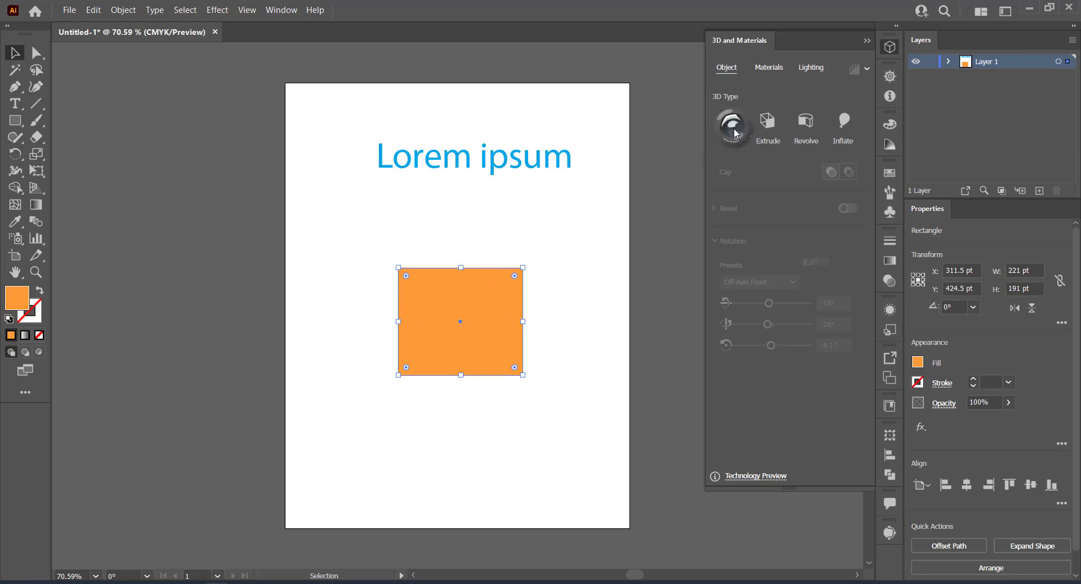
{"action": "left_click", "coordinate": [419, 311]}
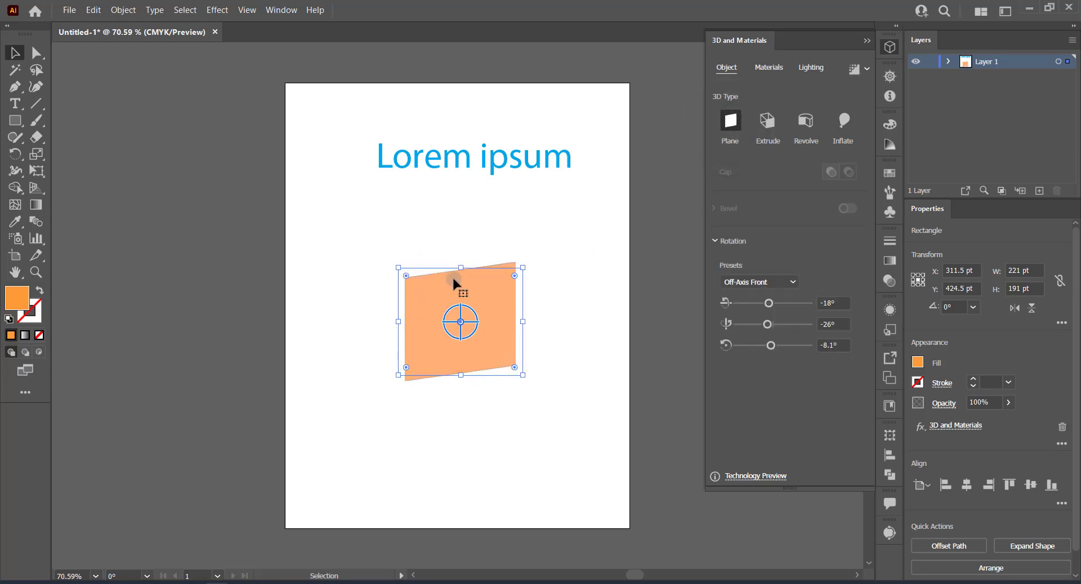
{"action": "left_click", "coordinate": [768, 124]}
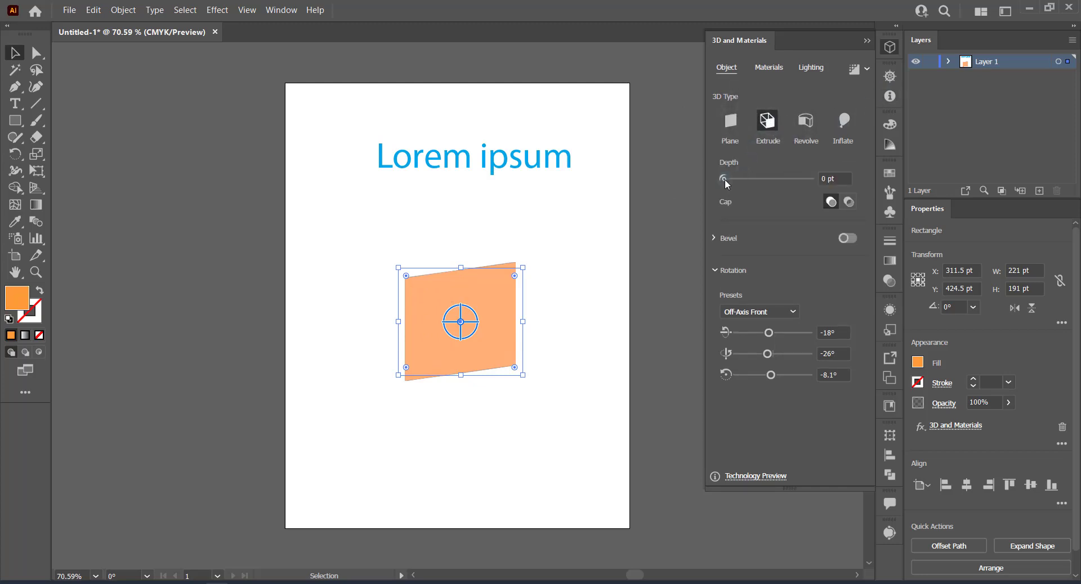
{"action": "left_click_drag", "start_coordinate": [723, 179], "coordinate": [730, 179]}
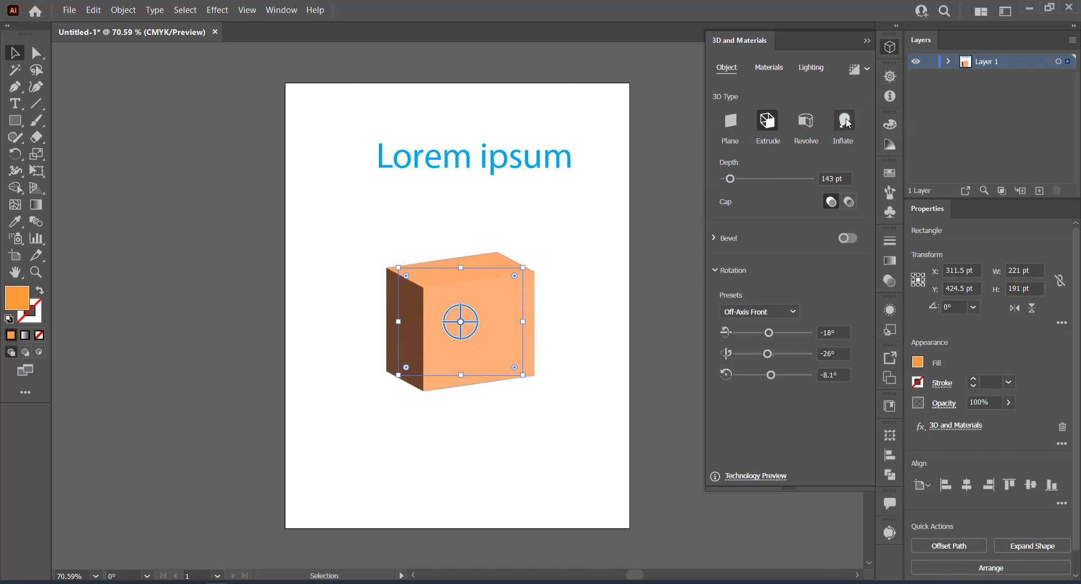
{"action": "left_click", "coordinate": [806, 121]}
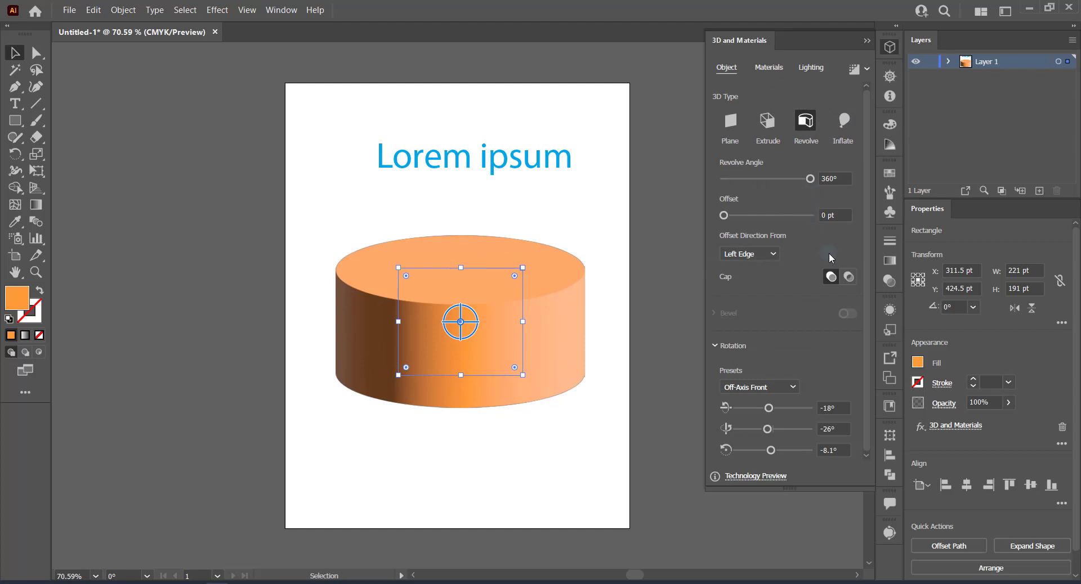
{"action": "left_click", "coordinate": [843, 121]}
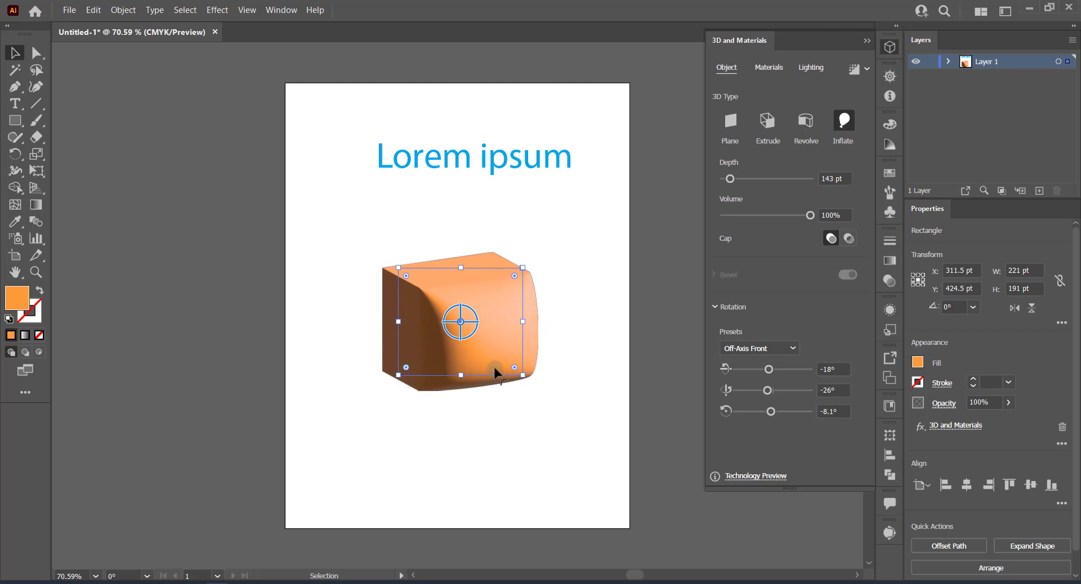
{"action": "left_click", "coordinate": [732, 129]}
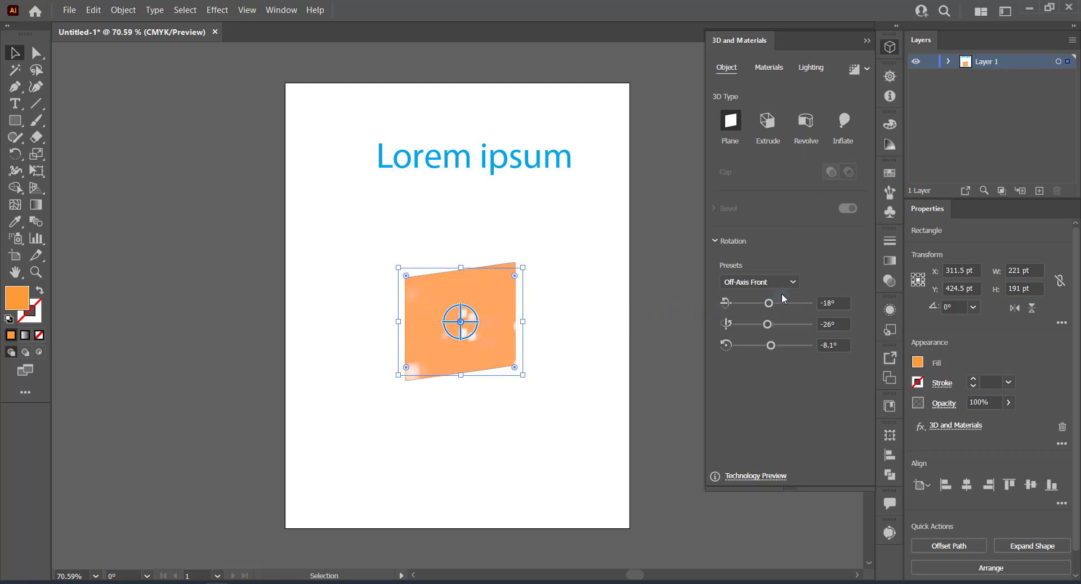
- Try the Off-Axis Left, Left and Front rotation presets on the plane
{"action": "left_click", "coordinate": [794, 283]}
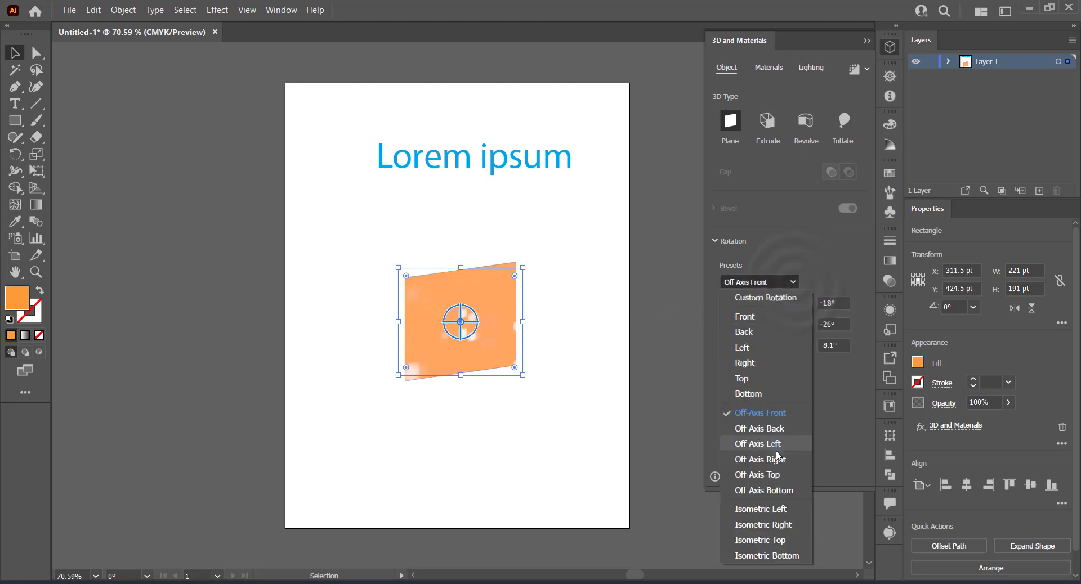
{"action": "left_click", "coordinate": [777, 445]}
{"action": "left_click", "coordinate": [791, 285]}
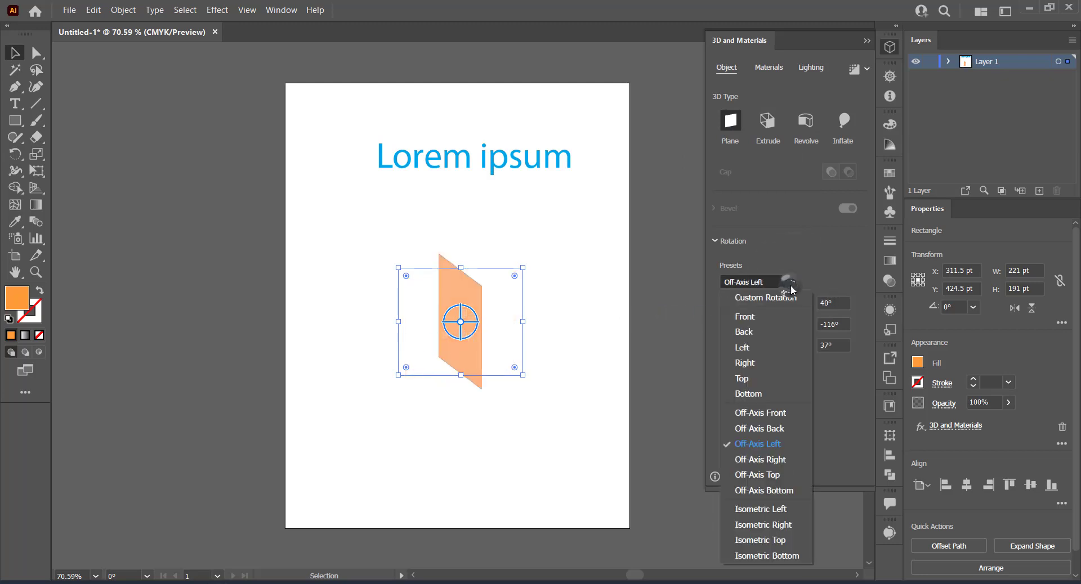
{"action": "left_click", "coordinate": [781, 347]}
{"action": "left_click", "coordinate": [794, 279]}
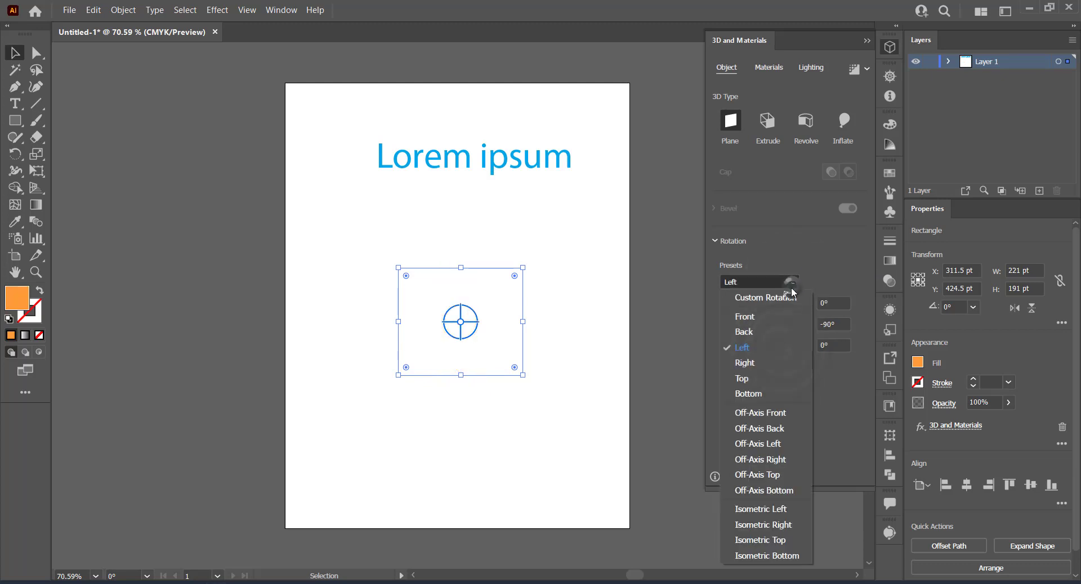
{"action": "left_click", "coordinate": [785, 306]}
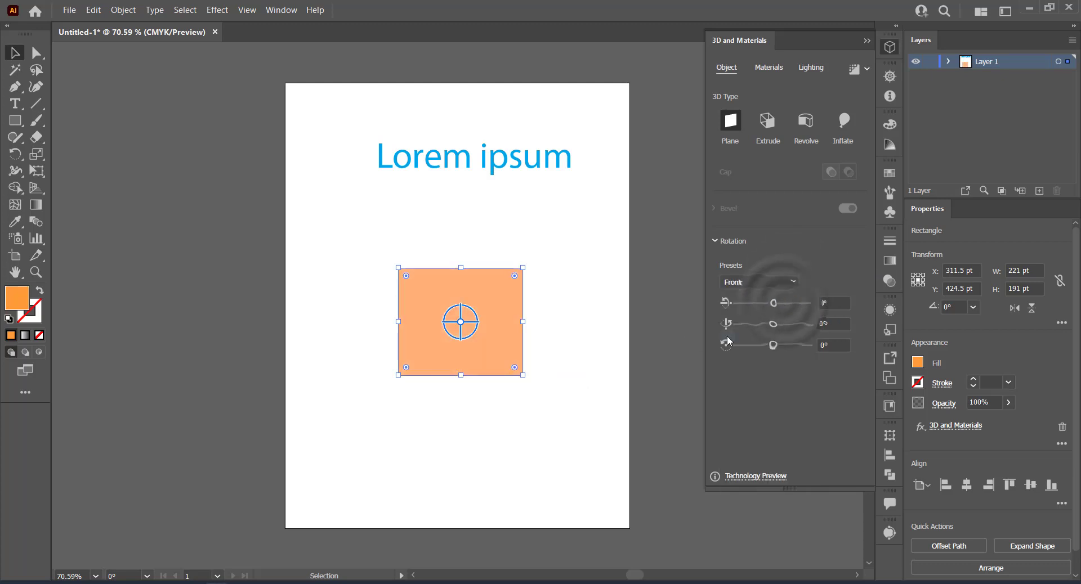
- Spin the plane freely to a custom rotation of 145.576°, -152.796°, -46.298°
{"action": "mouse_move", "coordinate": [773, 325]}
{"action": "left_mouse_down"}
{"action": "mouse_move", "coordinate": [789, 330]}
{"action": "mouse_move", "coordinate": [773, 308]}
{"action": "left_mouse_up"}
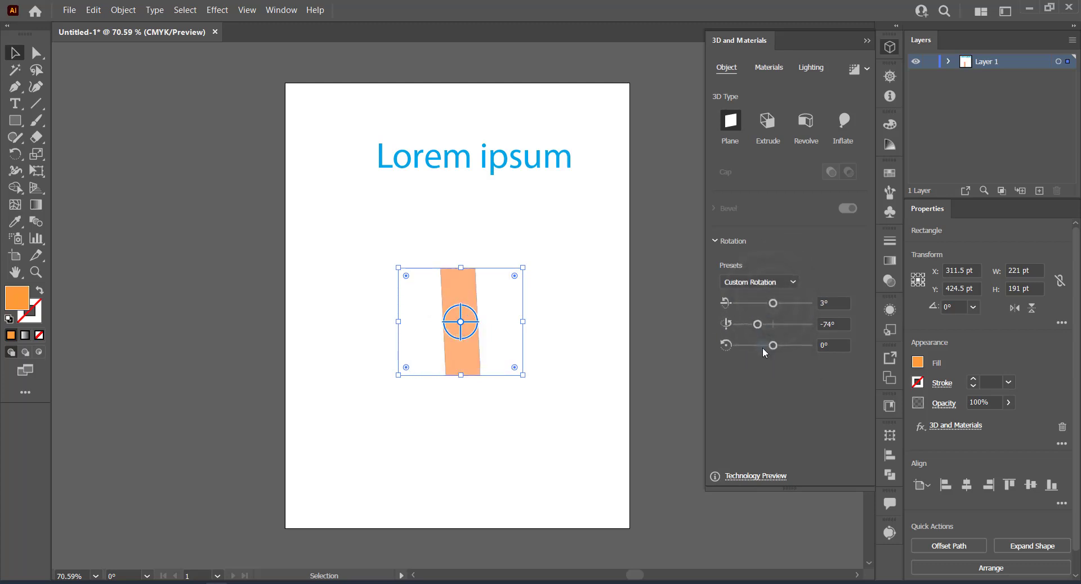
{"action": "left_click_drag", "start_coordinate": [774, 345], "coordinate": [783, 346]}
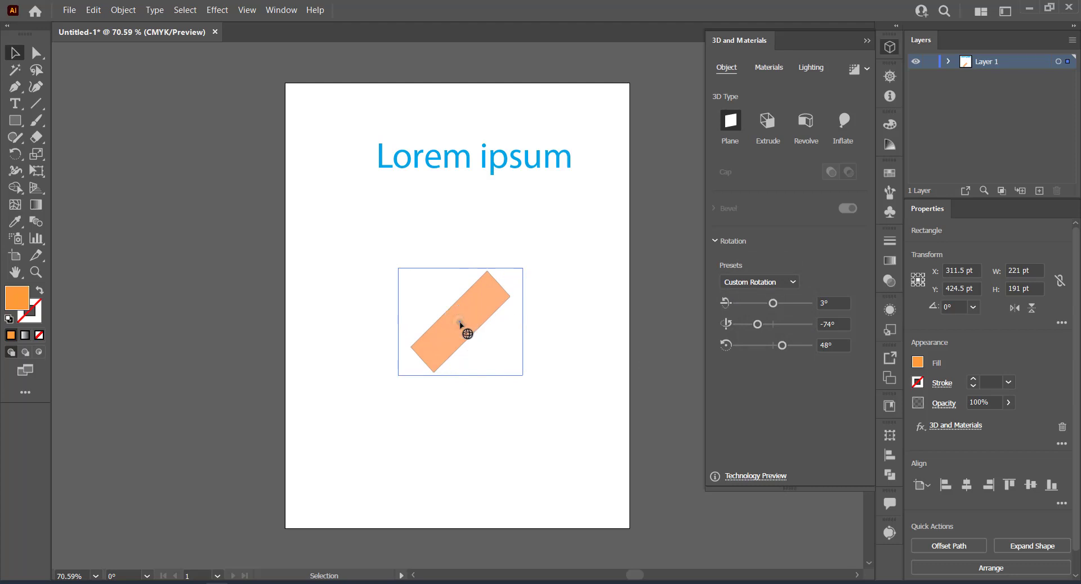
{"action": "mouse_move", "coordinate": [461, 323]}
{"action": "left_mouse_down"}
{"action": "mouse_move", "coordinate": [432, 286]}
{"action": "mouse_move", "coordinate": [517, 358]}
{"action": "left_mouse_up"}
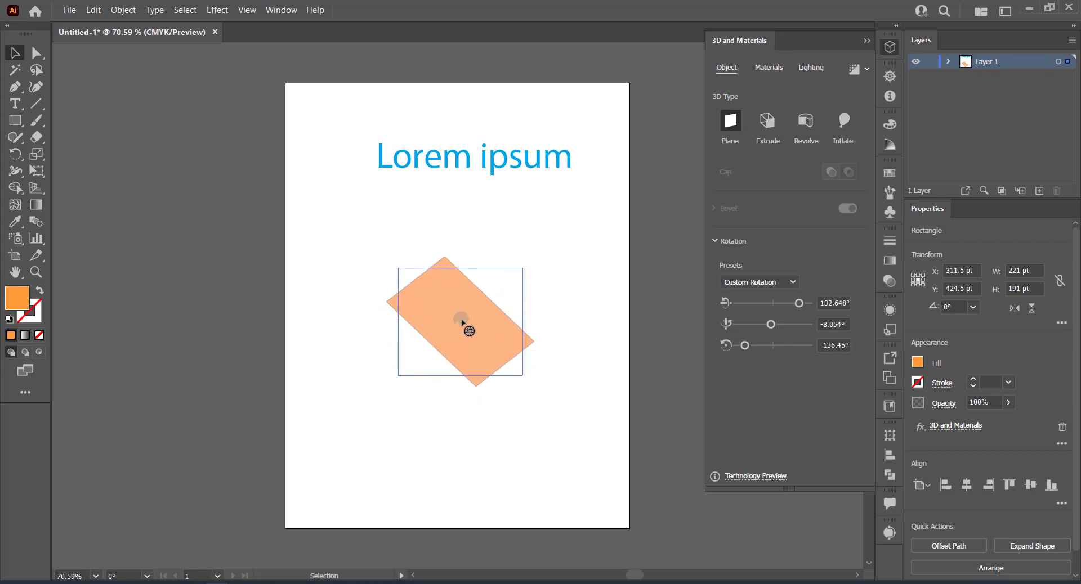
{"action": "mouse_move", "coordinate": [462, 324]}
{"action": "left_mouse_down"}
{"action": "mouse_move", "coordinate": [509, 271]}
{"action": "mouse_move", "coordinate": [452, 234]}
{"action": "mouse_move", "coordinate": [460, 313]}
{"action": "left_mouse_up"}
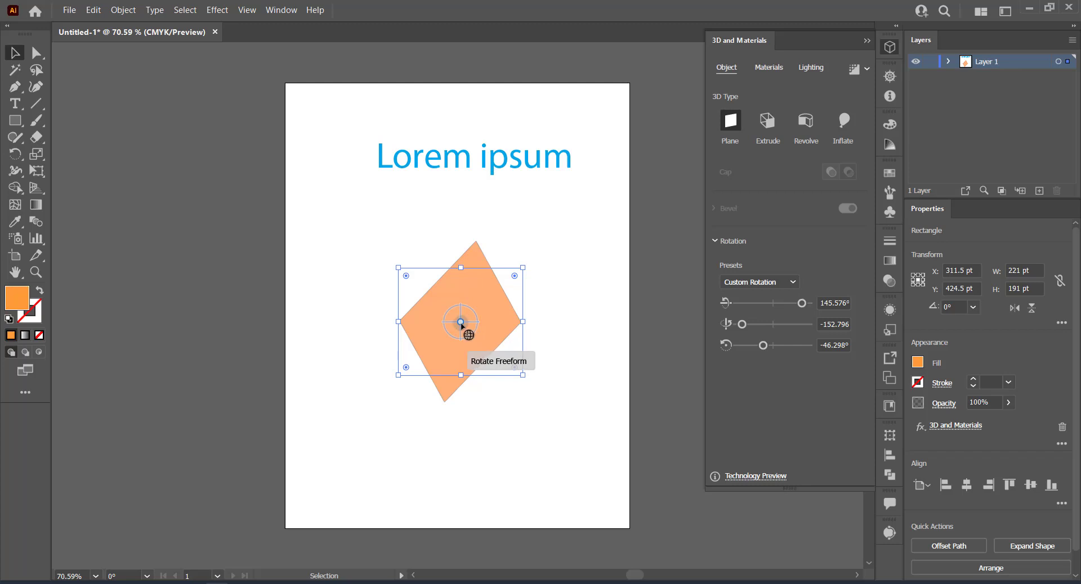
{"action": "mouse_move", "coordinate": [514, 276]}
{"action": "left_mouse_down"}
{"action": "mouse_move", "coordinate": [492, 304]}
{"action": "mouse_move", "coordinate": [546, 250]}
{"action": "mouse_move", "coordinate": [455, 329]}
{"action": "mouse_move", "coordinate": [528, 264]}
{"action": "left_mouse_up"}
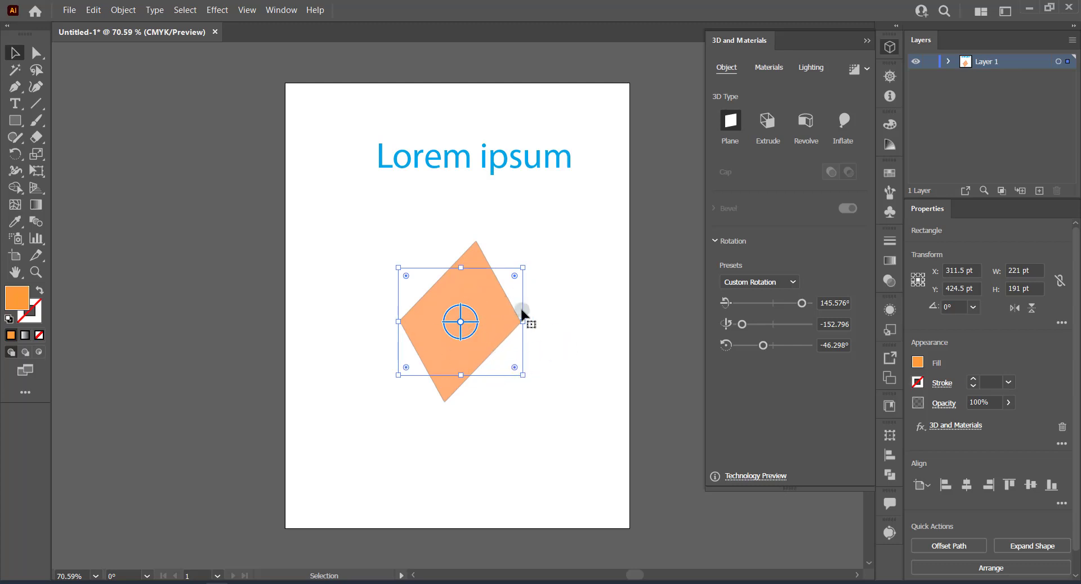
{"action": "mouse_move", "coordinate": [461, 323]}
{"action": "left_mouse_down"}
{"action": "mouse_move", "coordinate": [445, 410]}
{"action": "mouse_move", "coordinate": [471, 343]}
{"action": "mouse_move", "coordinate": [545, 318]}
{"action": "mouse_move", "coordinate": [535, 386]}
{"action": "mouse_move", "coordinate": [513, 414]}
{"action": "mouse_move", "coordinate": [444, 435]}
{"action": "mouse_move", "coordinate": [369, 415]}
{"action": "mouse_move", "coordinate": [352, 352]}
{"action": "mouse_move", "coordinate": [358, 294]}
{"action": "mouse_move", "coordinate": [399, 261]}
{"action": "mouse_move", "coordinate": [487, 232]}
{"action": "mouse_move", "coordinate": [394, 434]}
{"action": "mouse_move", "coordinate": [502, 441]}
{"action": "mouse_move", "coordinate": [365, 449]}
{"action": "mouse_move", "coordinate": [453, 439]}
{"action": "left_mouse_up"}
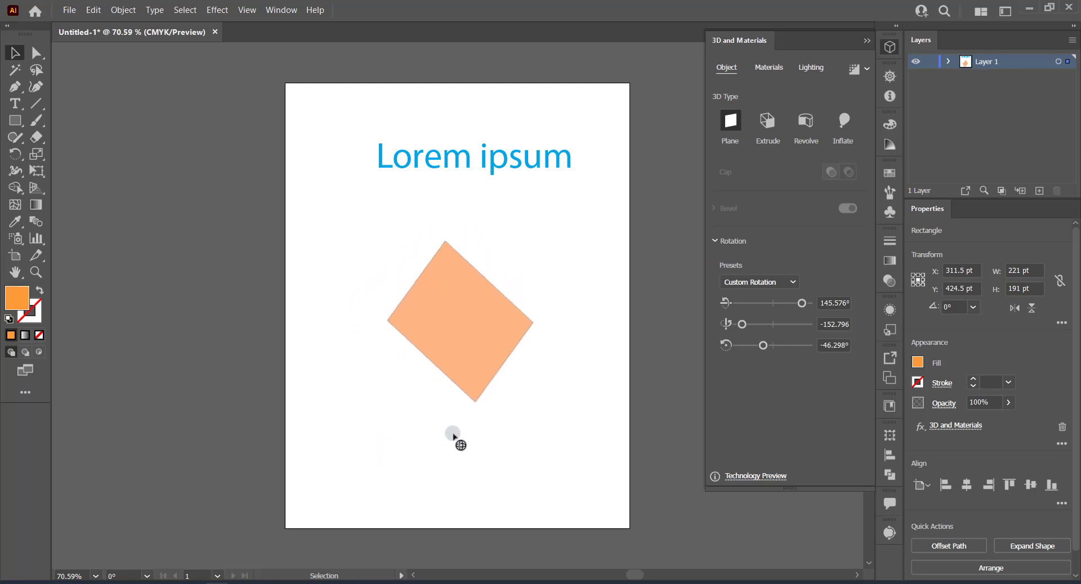
- Extrude the rectangle 390 pt deep with a Step bevel and rotate the block
{"action": "left_click", "coordinate": [767, 120]}
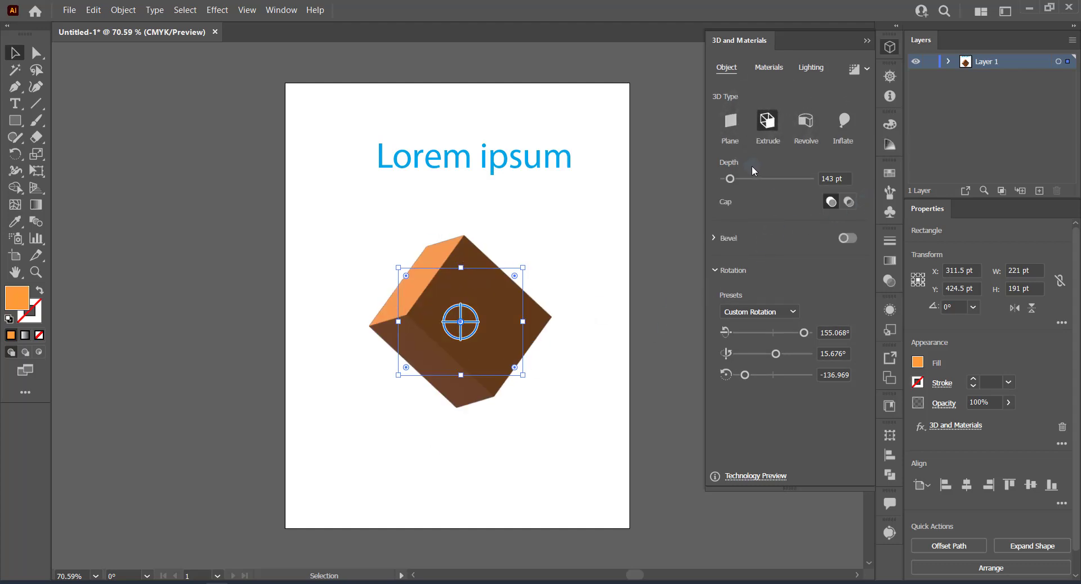
{"action": "left_click_drag", "start_coordinate": [731, 180], "coordinate": [741, 181]}
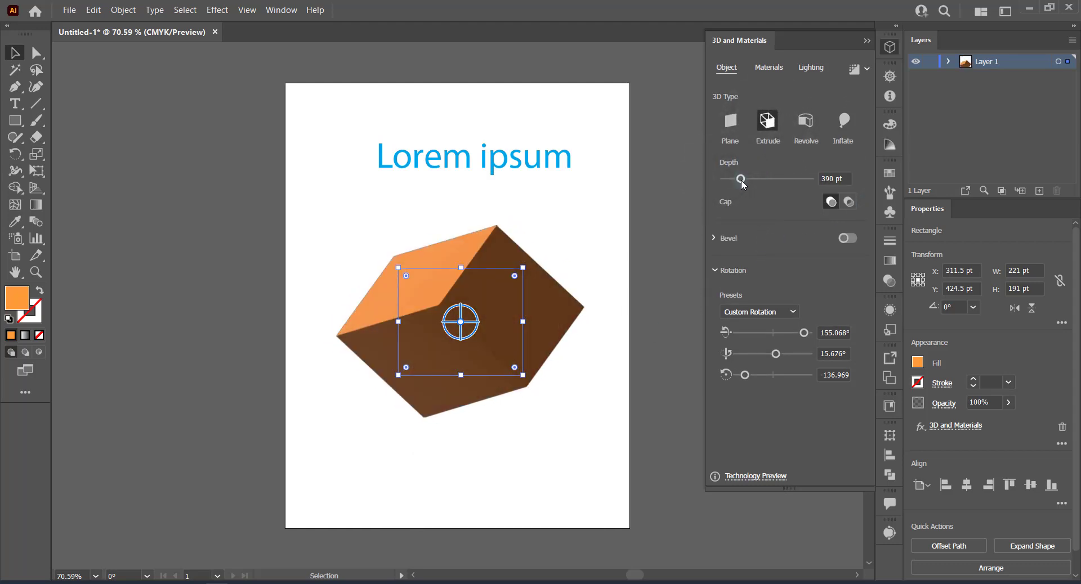
{"action": "left_click", "coordinate": [851, 237]}
{"action": "left_click_drag", "start_coordinate": [765, 316], "coordinate": [768, 317]}
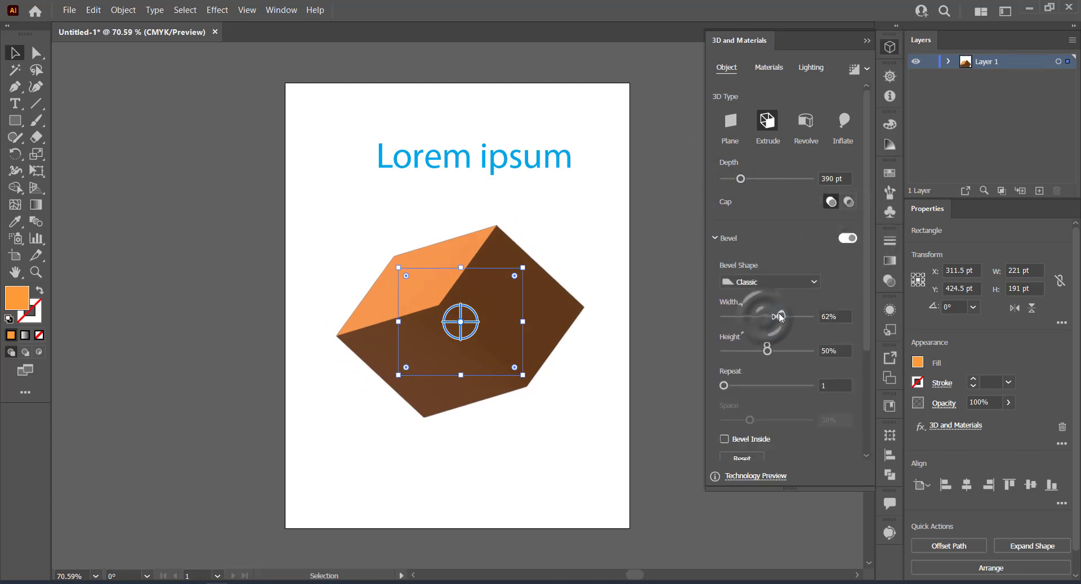
{"action": "left_click", "coordinate": [812, 284]}
{"action": "left_click", "coordinate": [788, 350]}
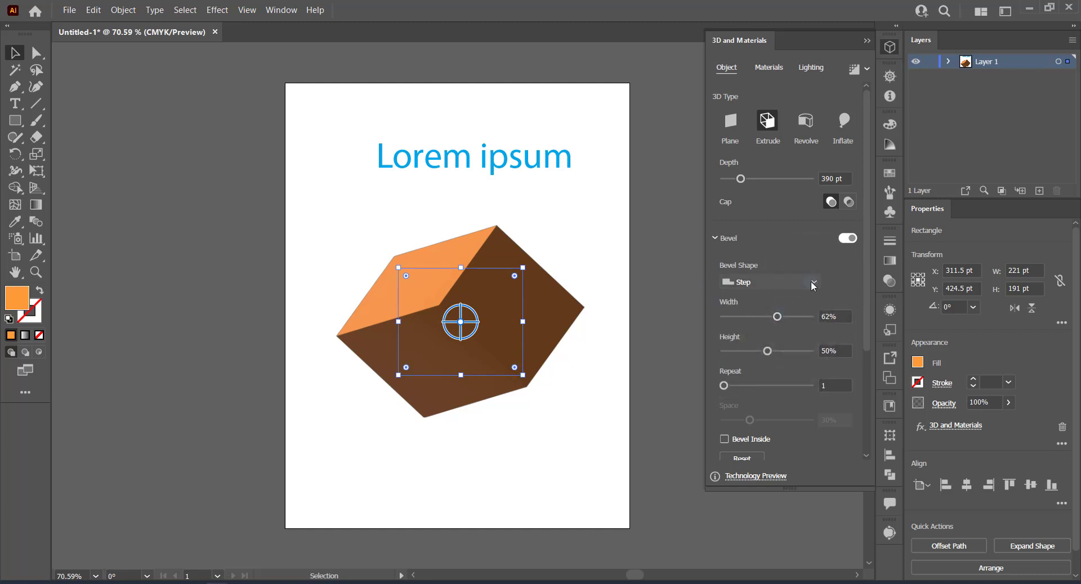
{"action": "left_click_drag", "start_coordinate": [461, 322], "coordinate": [495, 224]}
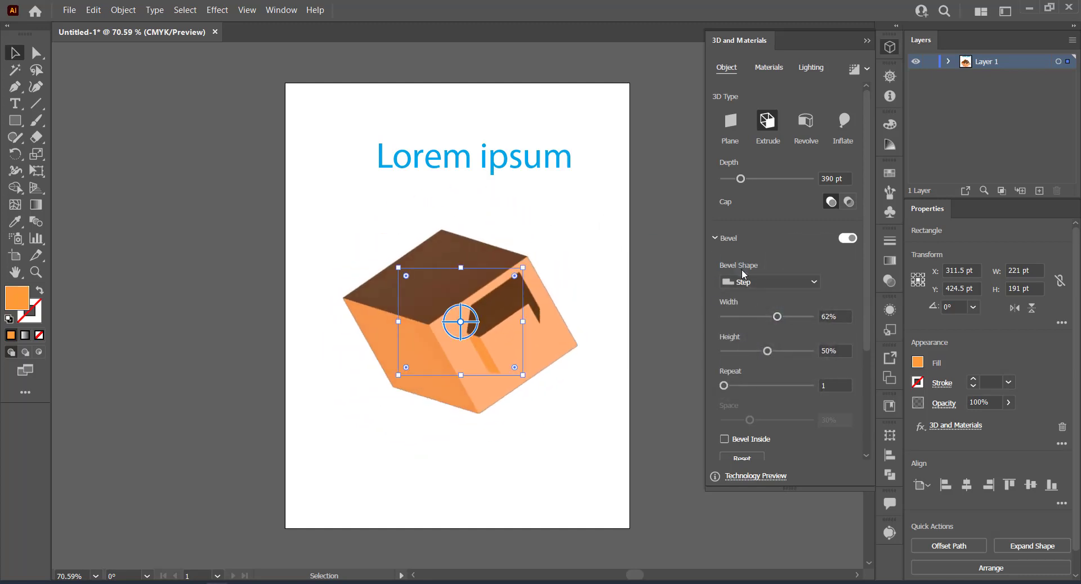
- Make the bevel Classic Outline: 39% width, 70% height, repeat 4, inside, 19° rotation
{"action": "left_click_drag", "start_coordinate": [775, 317], "coordinate": [758, 317]}
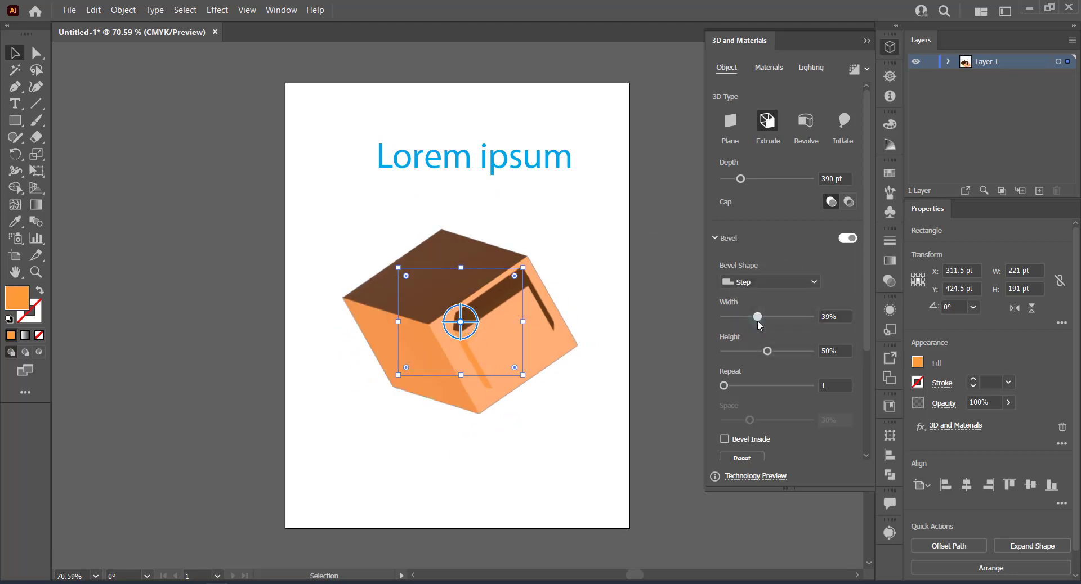
{"action": "left_click", "coordinate": [814, 281]}
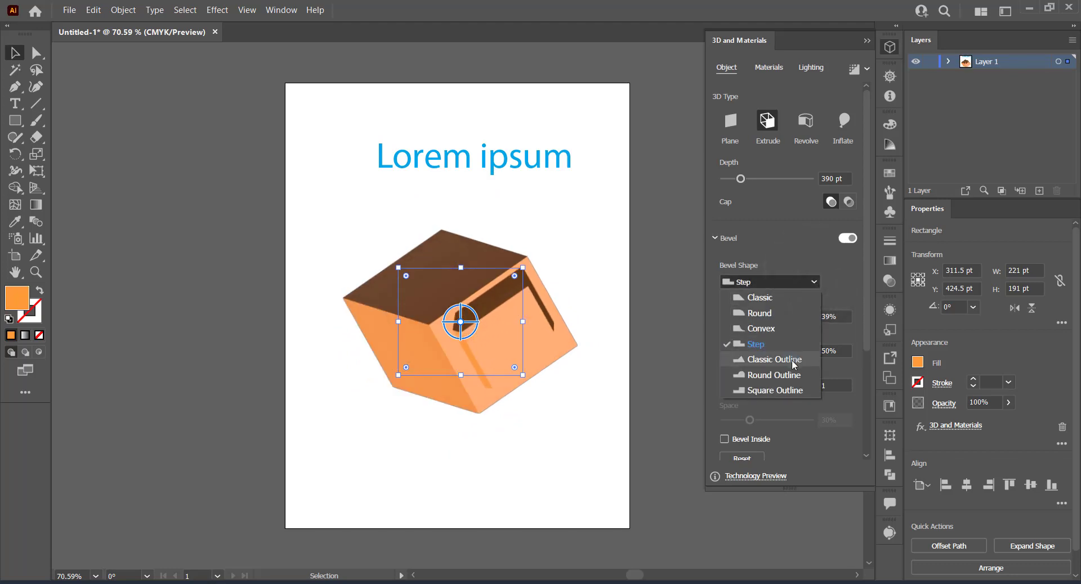
{"action": "left_click", "coordinate": [793, 359]}
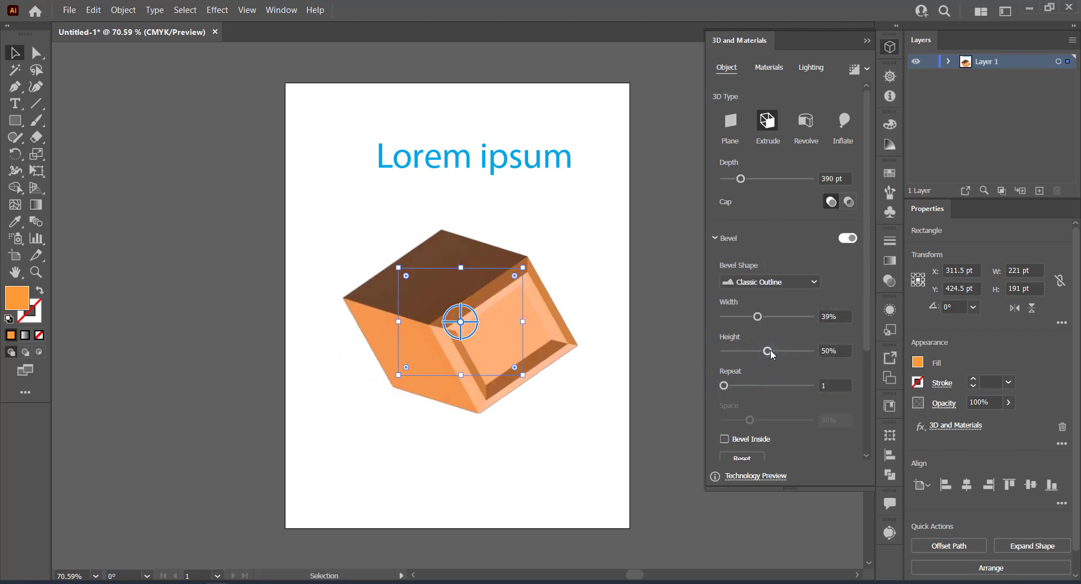
{"action": "left_click_drag", "start_coordinate": [768, 351], "coordinate": [784, 351]}
{"action": "left_click_drag", "start_coordinate": [724, 386], "coordinate": [752, 386]}
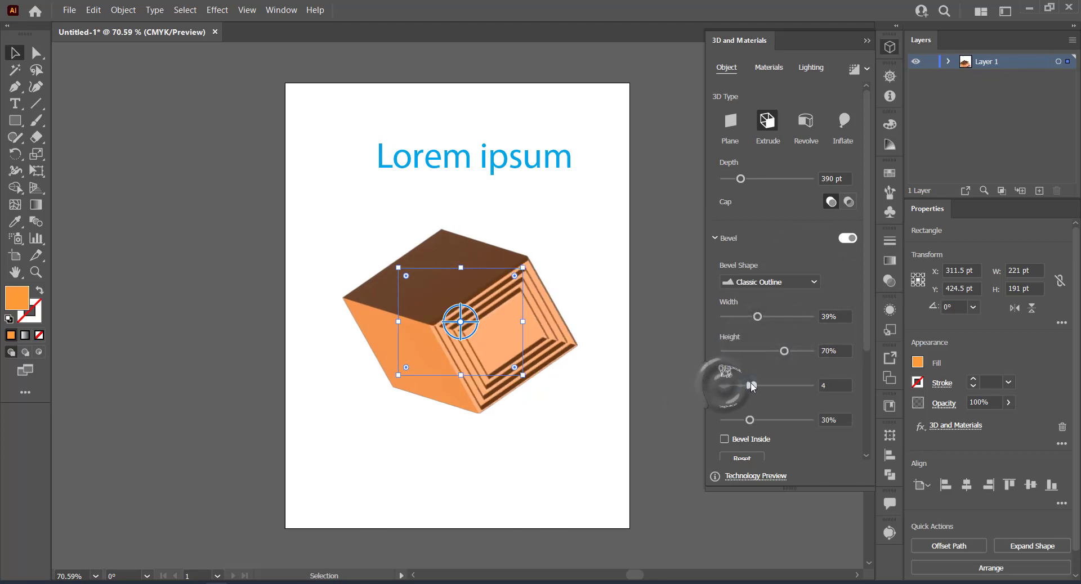
{"action": "left_click", "coordinate": [832, 201]}
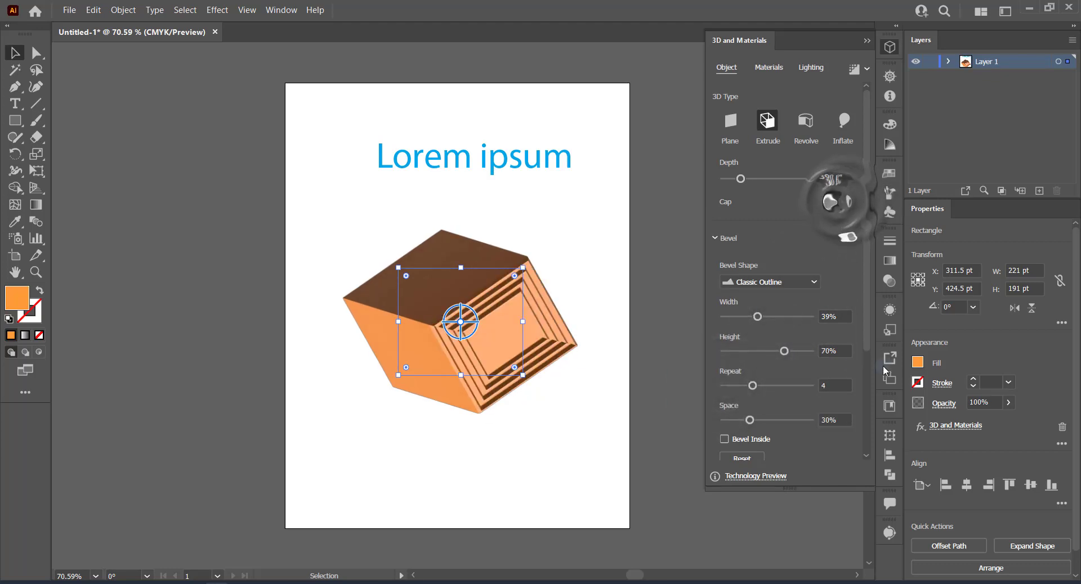
{"action": "scroll", "coordinate": [862, 355], "scroll_direction": "down", "scroll_amount": 3}
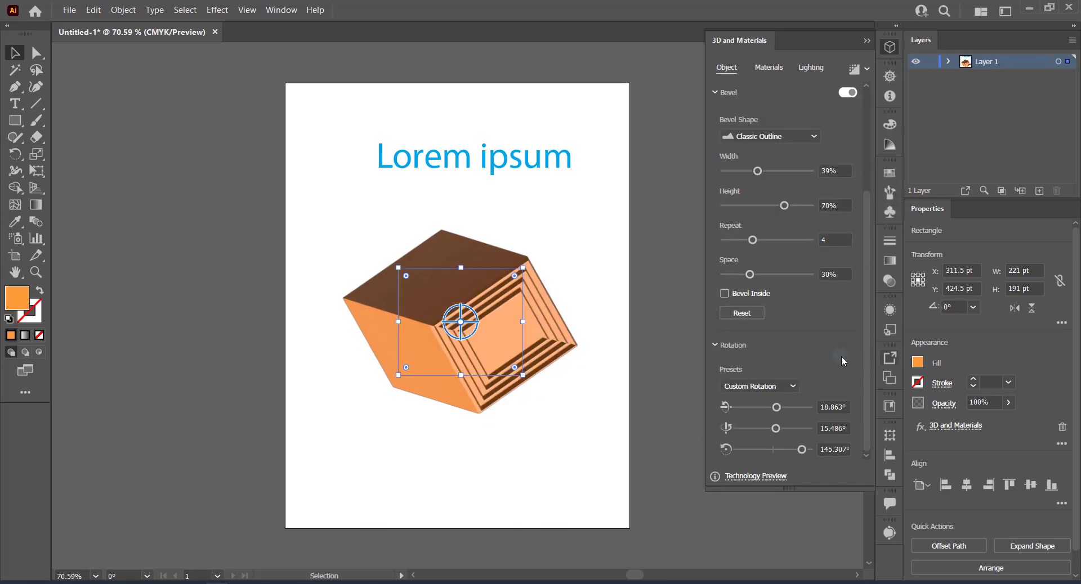
{"action": "left_click", "coordinate": [725, 294]}
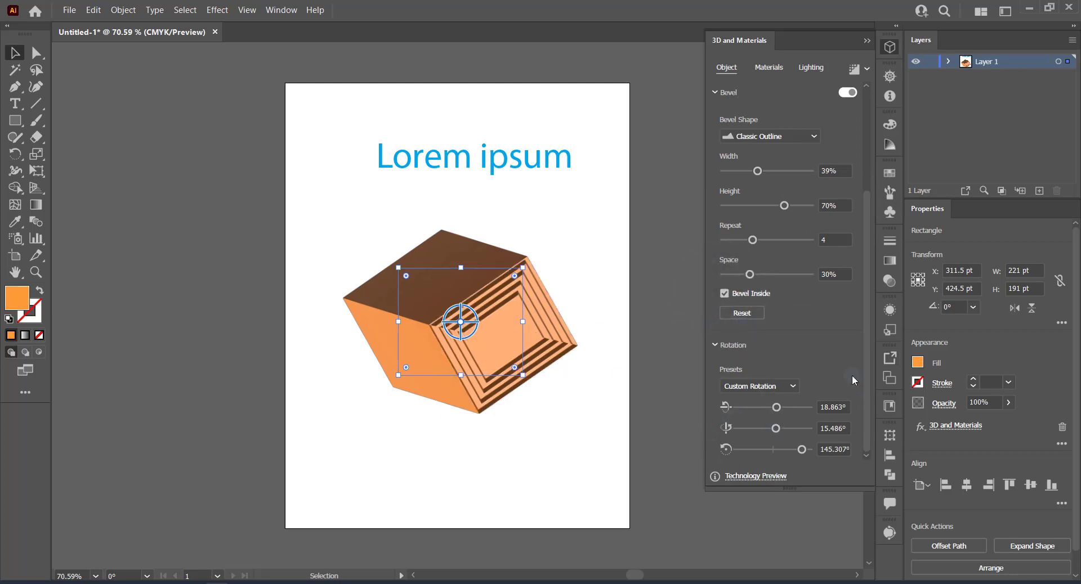
{"action": "left_click", "coordinate": [777, 408]}
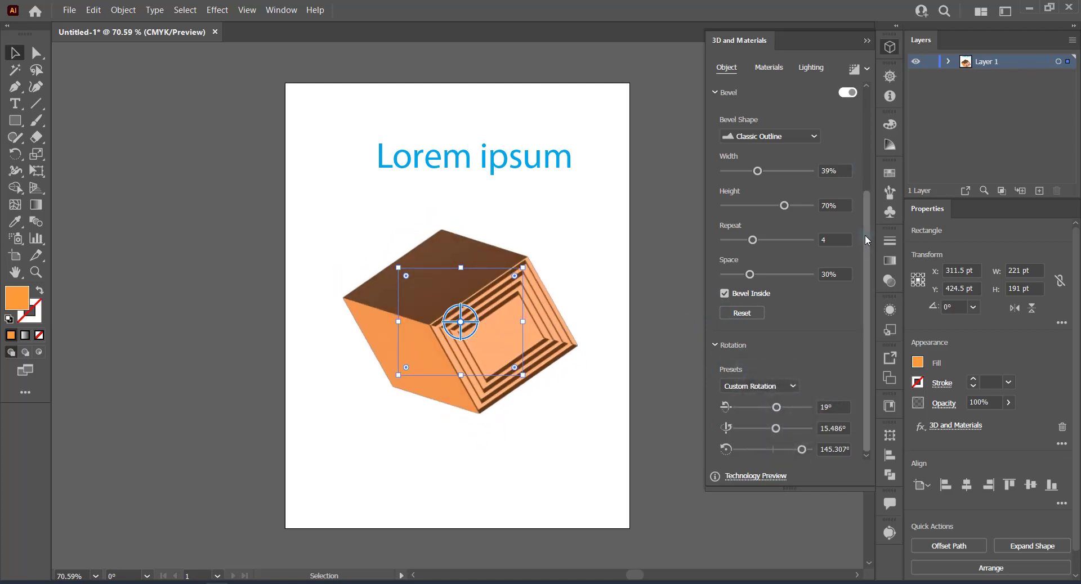
{"action": "left_click_drag", "start_coordinate": [865, 235], "coordinate": [861, 138]}
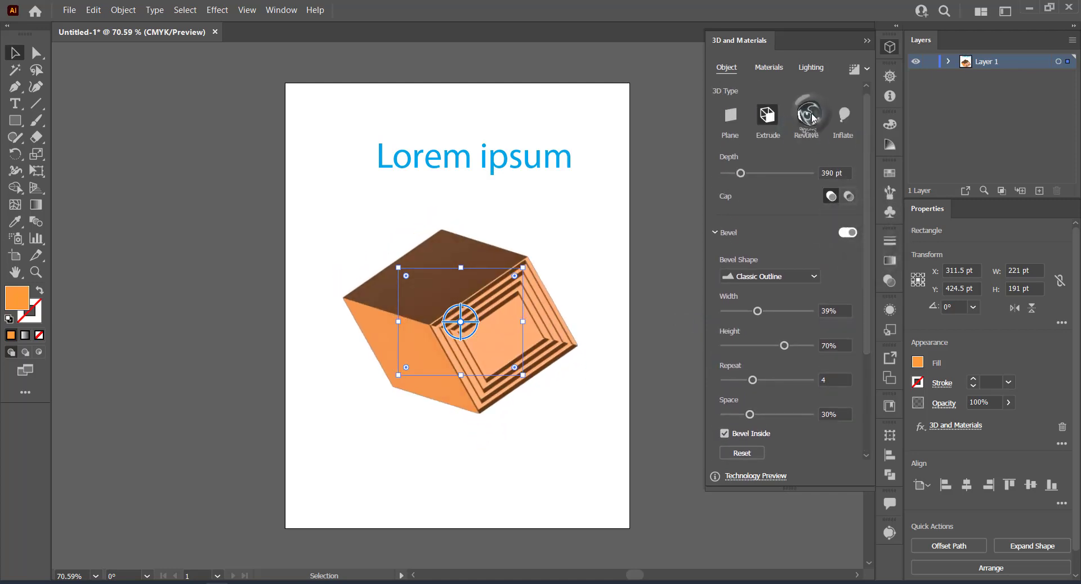
- Try a partial Revolve with offset, forming an open ring, and rotate it
{"action": "left_click", "coordinate": [812, 117]}
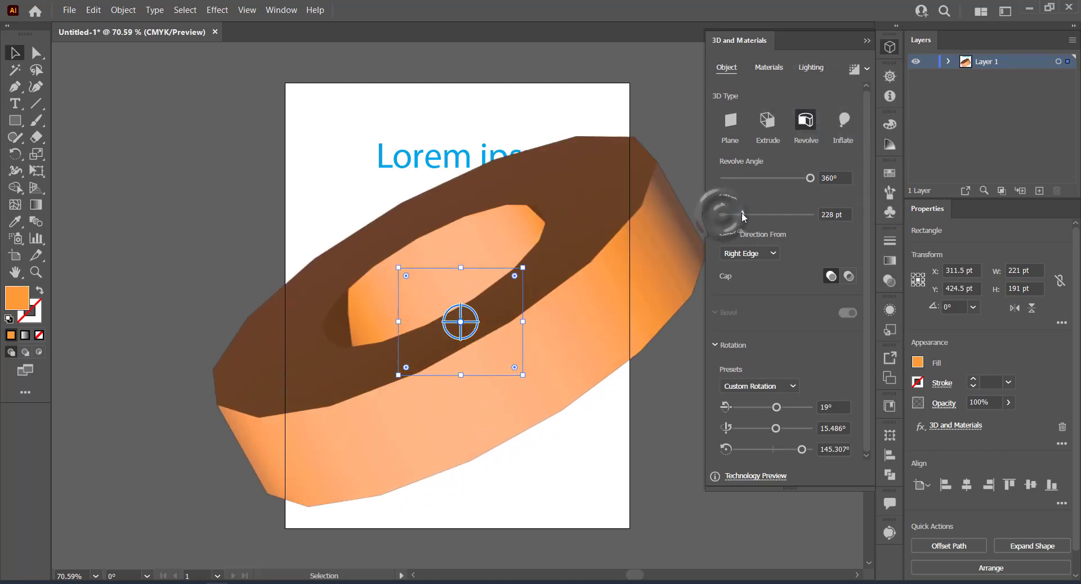
{"action": "left_click_drag", "start_coordinate": [723, 215], "coordinate": [733, 214]}
{"action": "left_click_drag", "start_coordinate": [788, 178], "coordinate": [790, 178]}
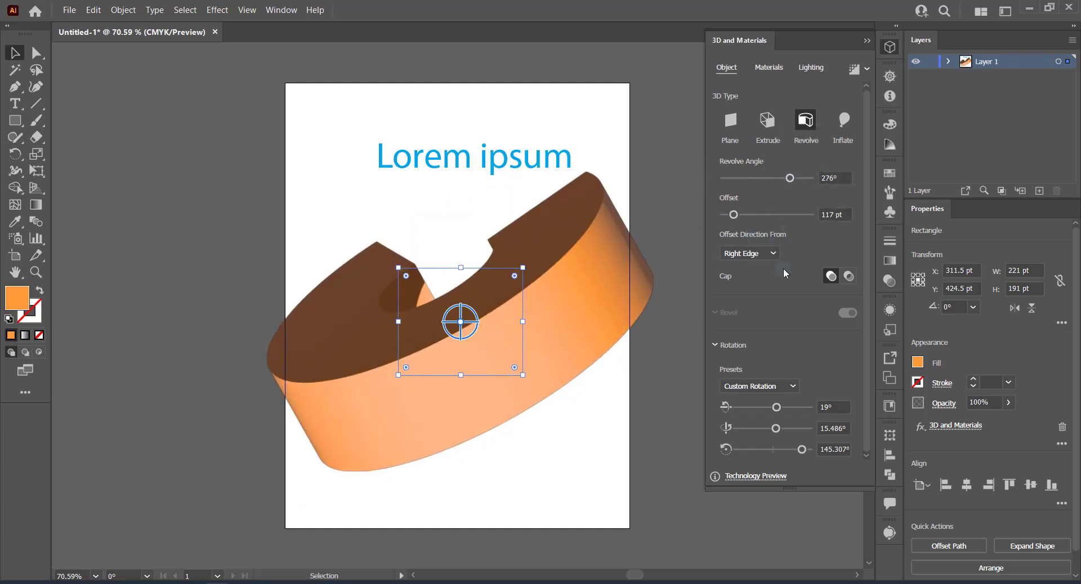
{"action": "left_click_drag", "start_coordinate": [461, 322], "coordinate": [495, 410]}
- Switch to Inflate at 332 pt depth, turned to 170° to show the orange face
{"action": "left_click", "coordinate": [845, 123]}
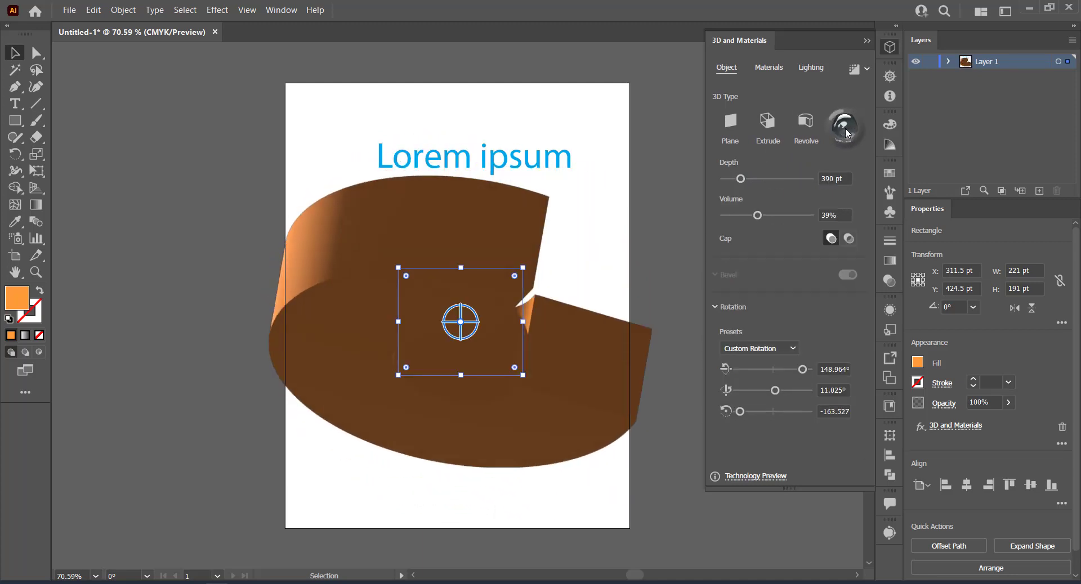
{"action": "mouse_move", "coordinate": [737, 183]}
{"action": "left_mouse_down"}
{"action": "mouse_move", "coordinate": [759, 177]}
{"action": "mouse_move", "coordinate": [739, 184]}
{"action": "left_mouse_up"}
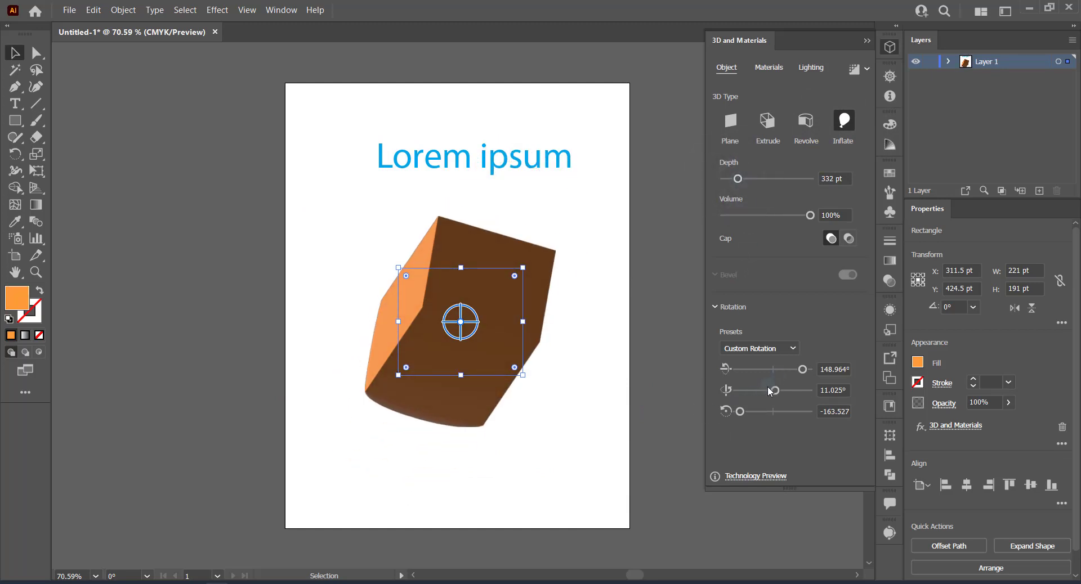
{"action": "left_click_drag", "start_coordinate": [770, 390], "coordinate": [801, 394]}
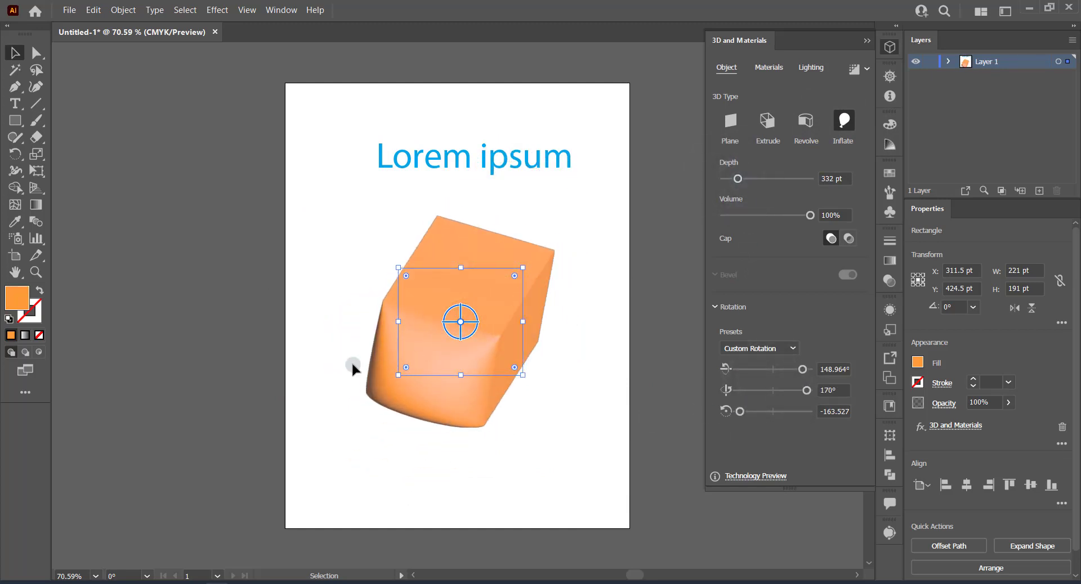
- Set the light colour to light green in the Lighting tab
{"action": "left_click", "coordinate": [814, 70]}
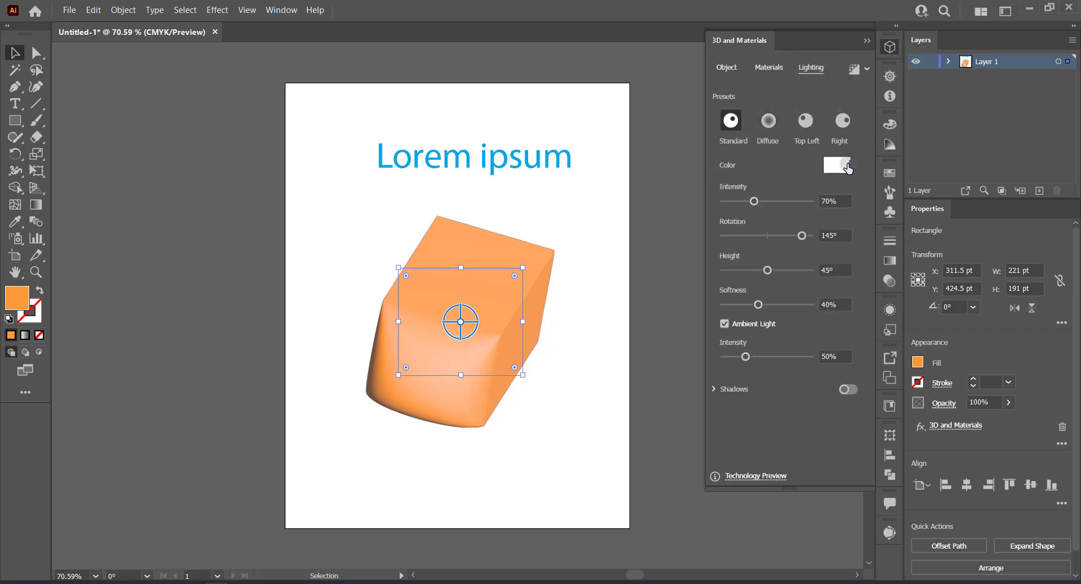
{"action": "left_click", "coordinate": [845, 166]}
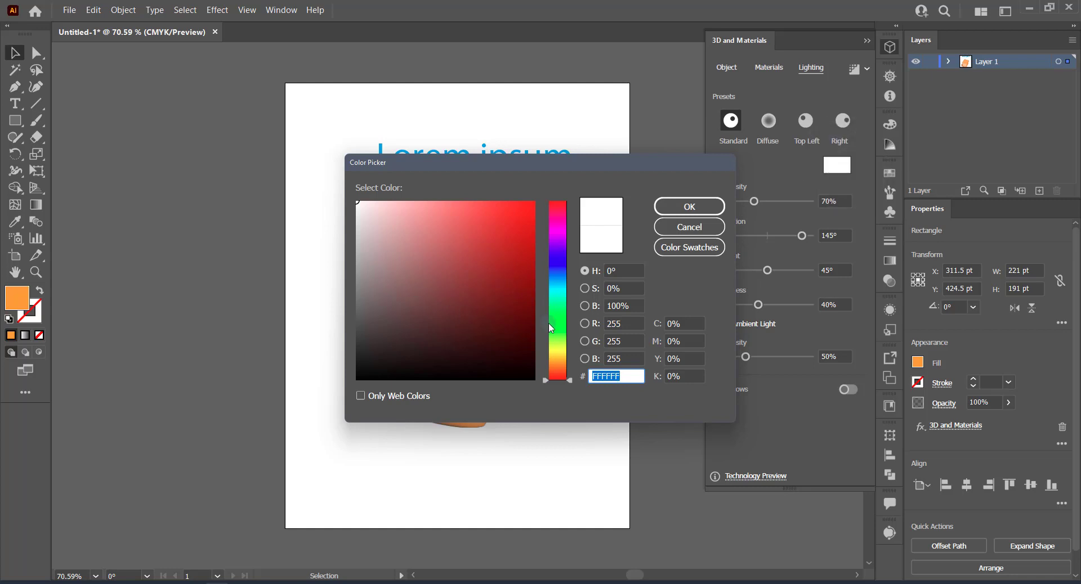
{"action": "left_click", "coordinate": [563, 337]}
{"action": "left_click", "coordinate": [445, 217]}
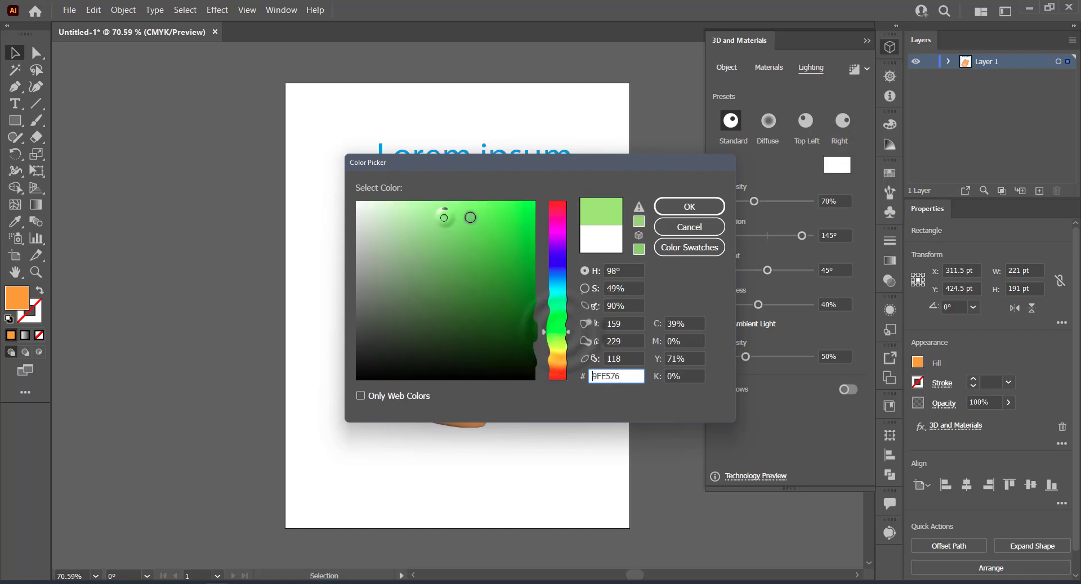
{"action": "left_click", "coordinate": [684, 207]}
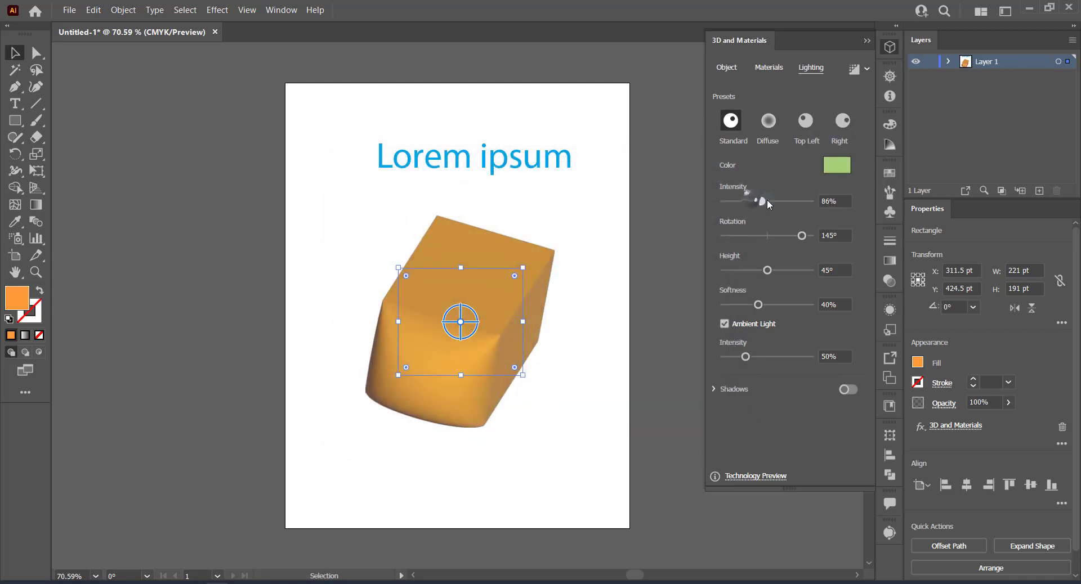
- Set light intensity 75%, rotation 21°, softness 32%, and ambient light 67%
{"action": "mouse_move", "coordinate": [767, 200]}
{"action": "left_mouse_down"}
{"action": "mouse_move", "coordinate": [744, 206]}
{"action": "mouse_move", "coordinate": [754, 206]}
{"action": "left_mouse_up"}
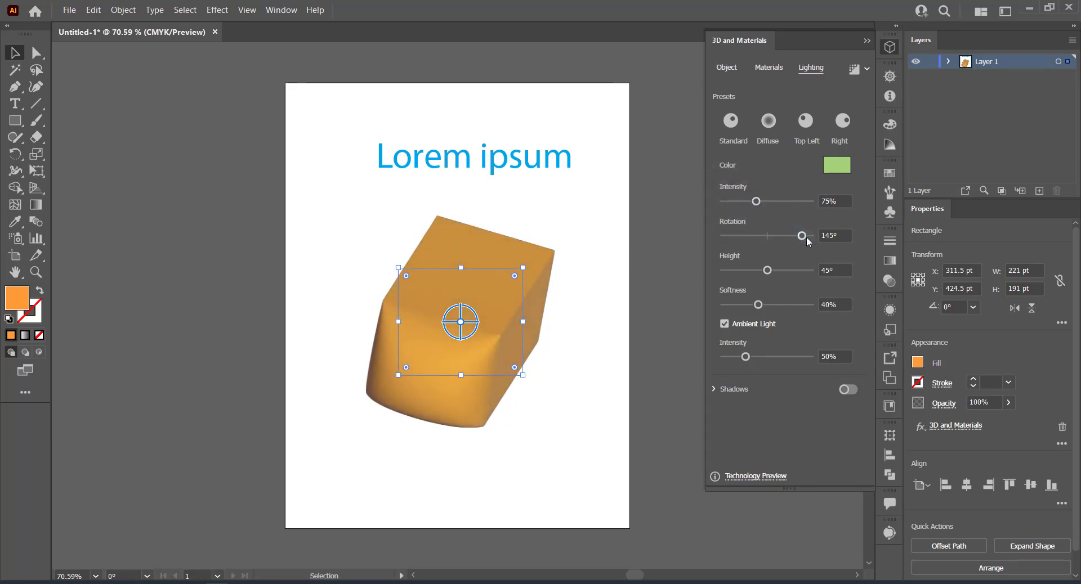
{"action": "mouse_move", "coordinate": [802, 235]}
{"action": "left_mouse_down"}
{"action": "mouse_move", "coordinate": [772, 236]}
{"action": "mouse_move", "coordinate": [781, 271]}
{"action": "left_mouse_up"}
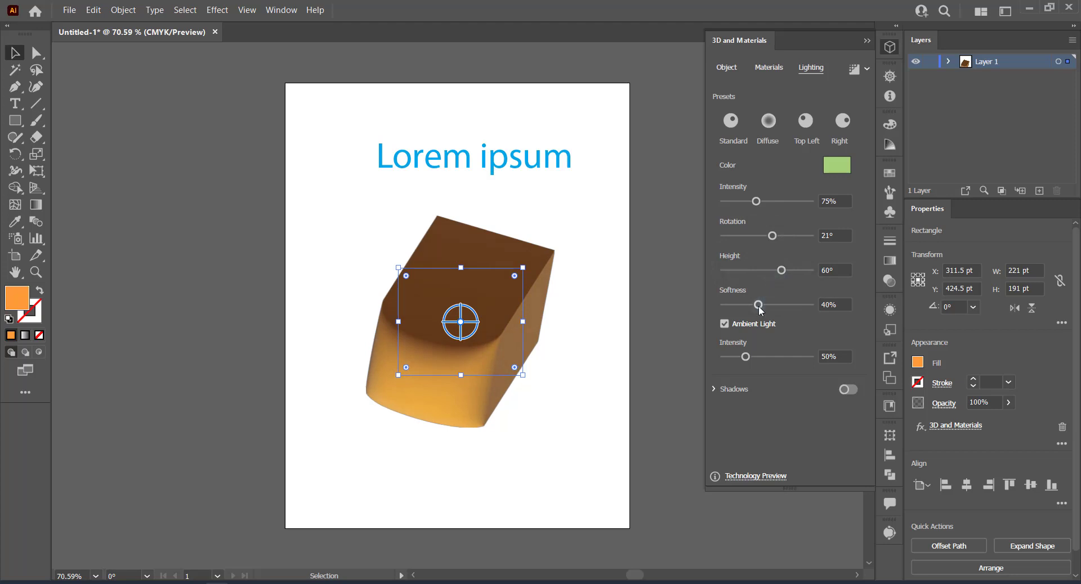
{"action": "left_click_drag", "start_coordinate": [758, 305], "coordinate": [751, 304]}
{"action": "left_click", "coordinate": [725, 325]}
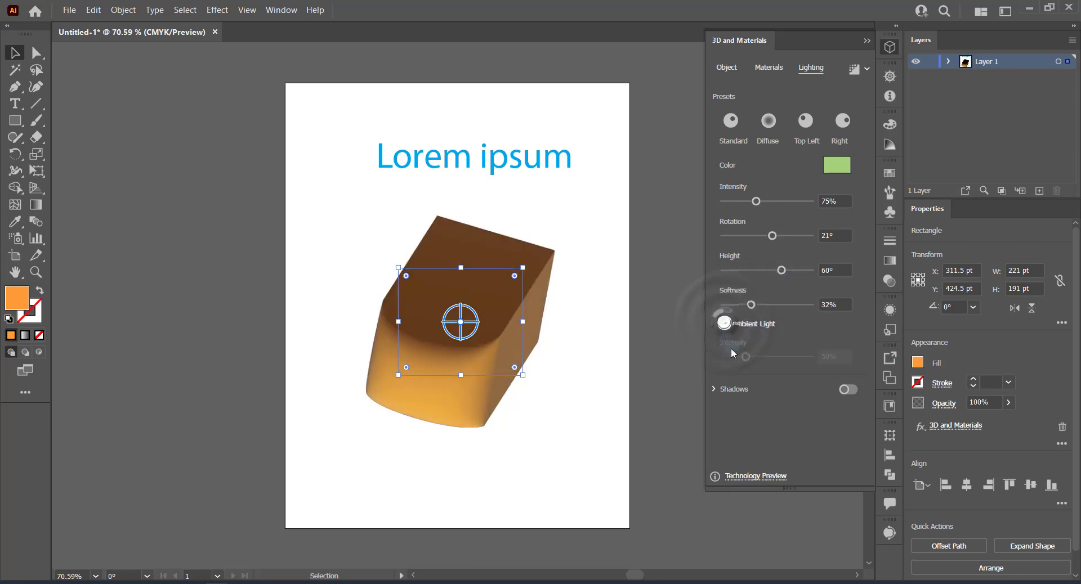
{"action": "left_click_drag", "start_coordinate": [745, 356], "coordinate": [753, 357]}
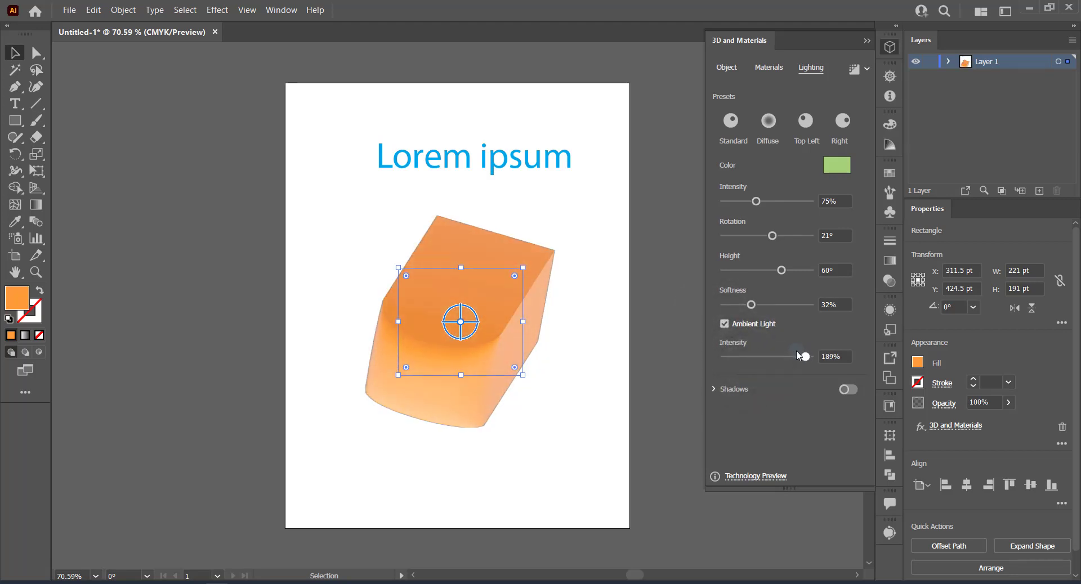
- Add a Below Object shadow 18% from the block with bounds widened to 349%
{"action": "left_click", "coordinate": [853, 390]}
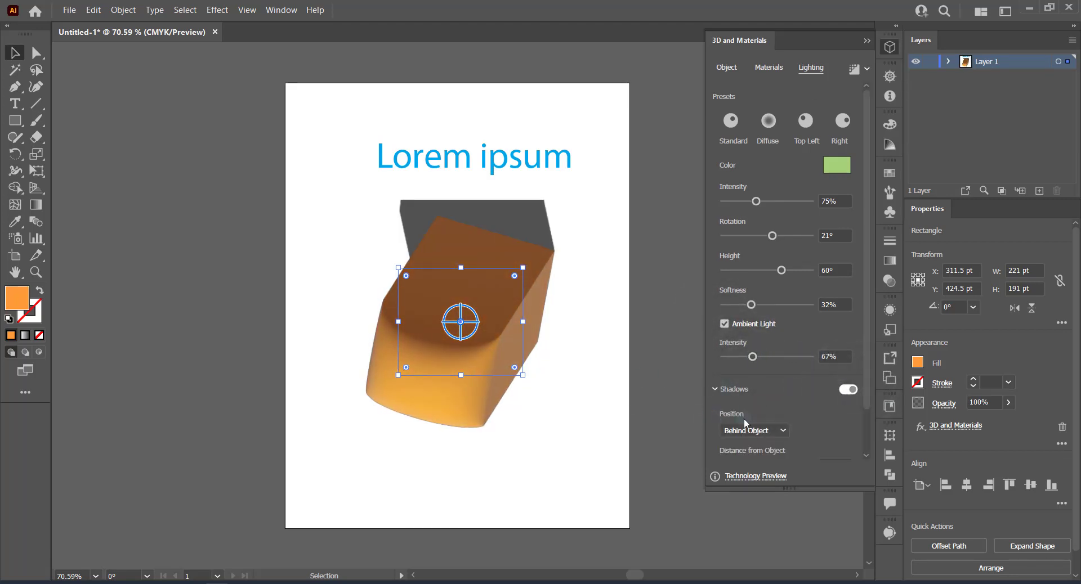
{"action": "left_click_drag", "start_coordinate": [460, 323], "coordinate": [460, 316]}
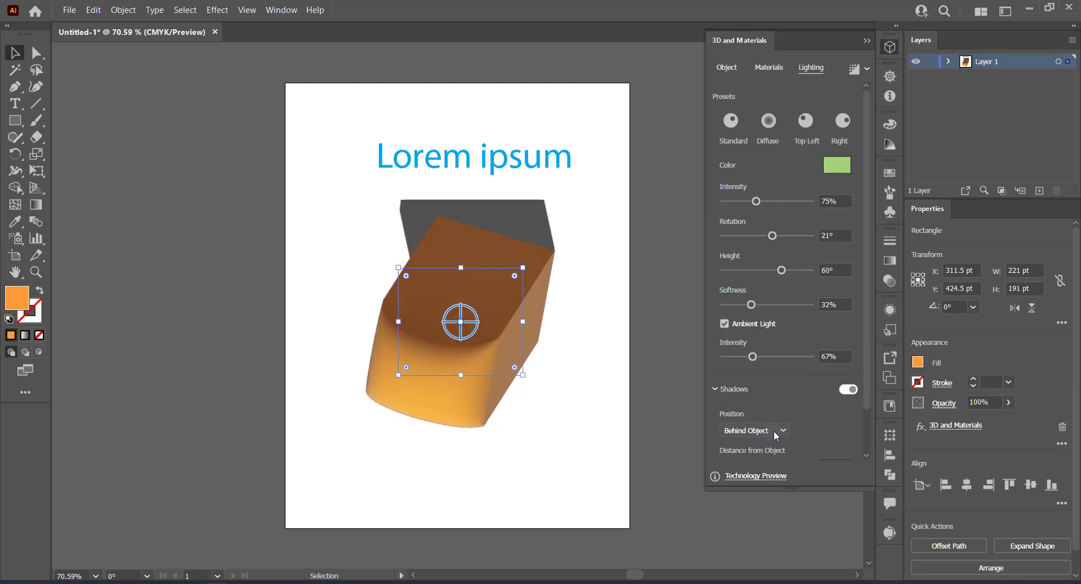
{"action": "left_click", "coordinate": [756, 440]}
{"action": "left_click", "coordinate": [775, 463]}
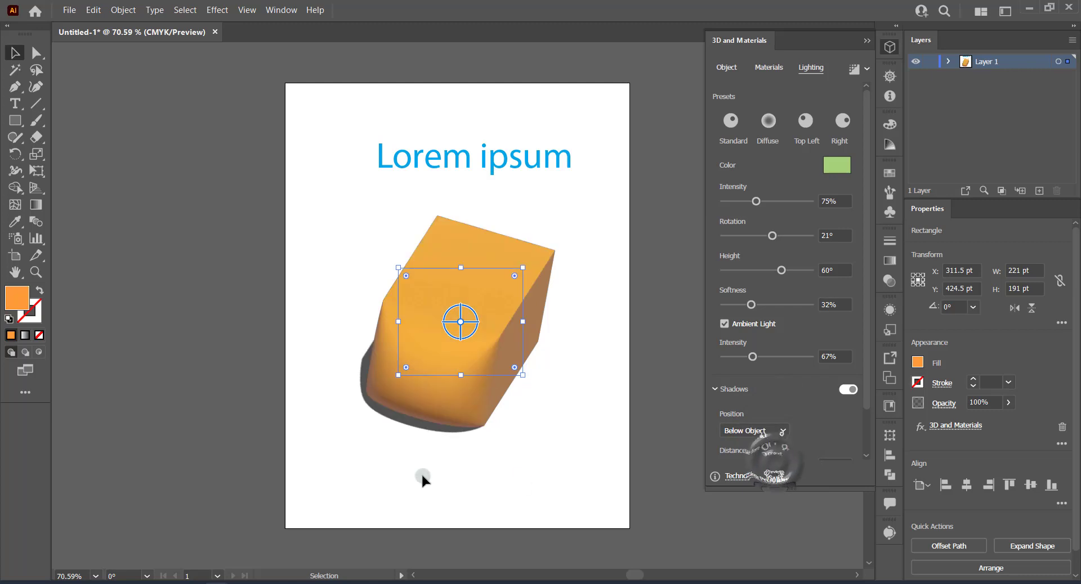
{"action": "scroll", "coordinate": [822, 431], "scroll_direction": "down", "scroll_amount": 2}
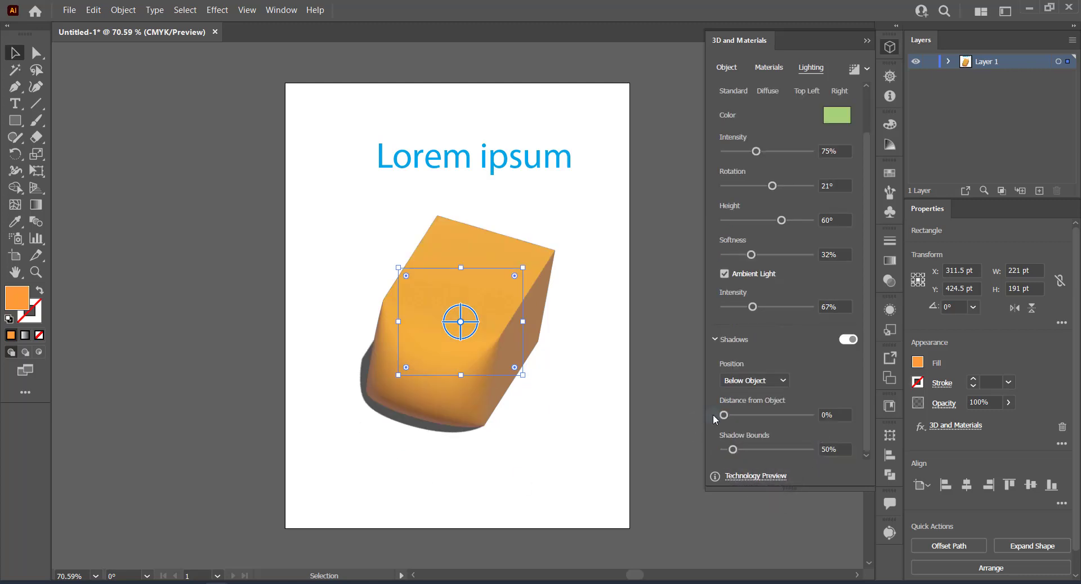
{"action": "mouse_move", "coordinate": [723, 416]}
{"action": "left_mouse_down"}
{"action": "mouse_move", "coordinate": [756, 416]}
{"action": "mouse_move", "coordinate": [739, 415]}
{"action": "left_mouse_up"}
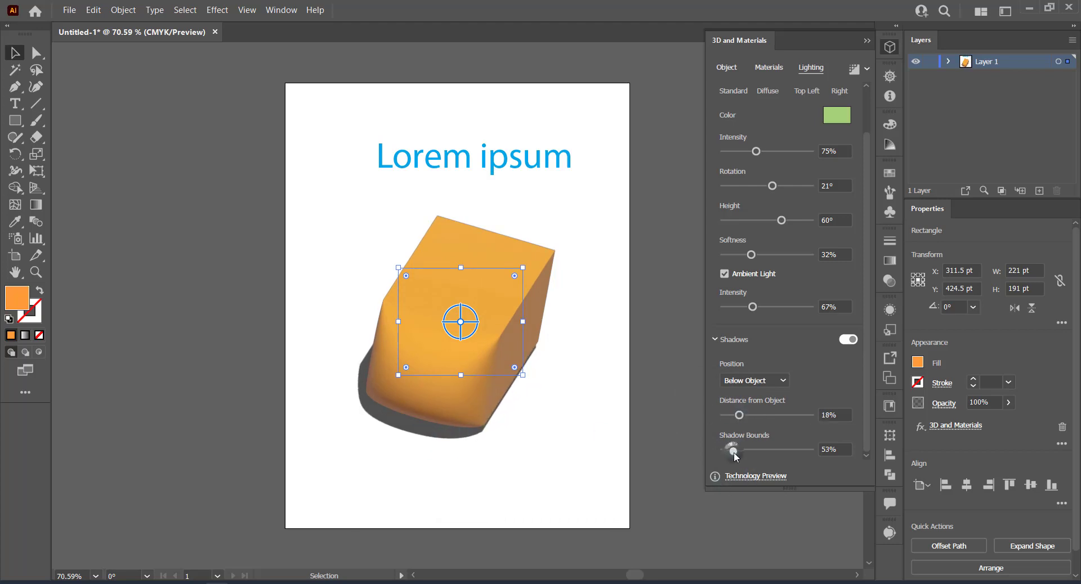
{"action": "left_click_drag", "start_coordinate": [734, 454], "coordinate": [693, 449]}
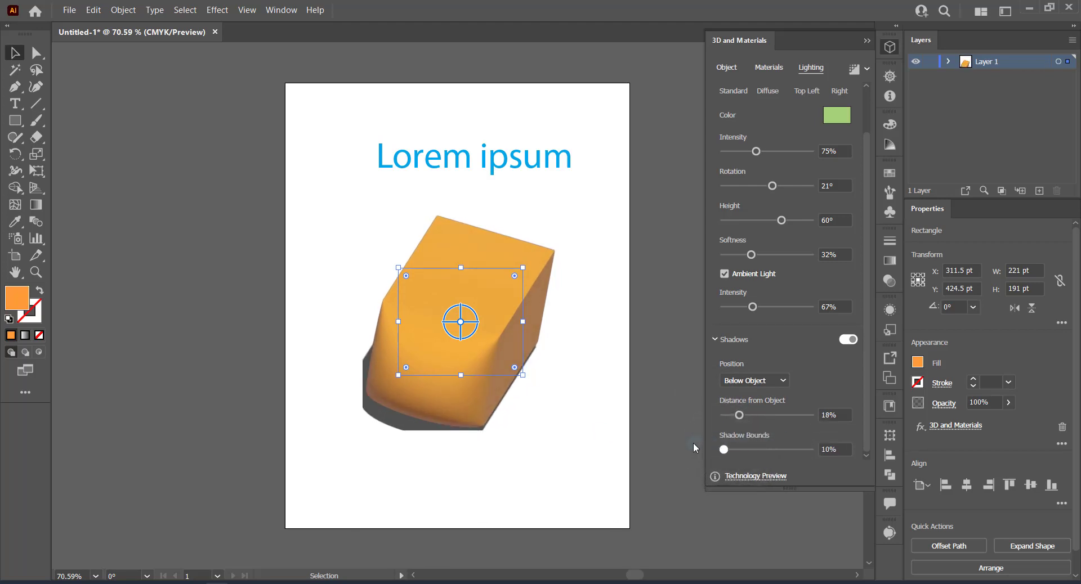
{"action": "left_click_drag", "start_coordinate": [693, 448], "coordinate": [808, 450]}
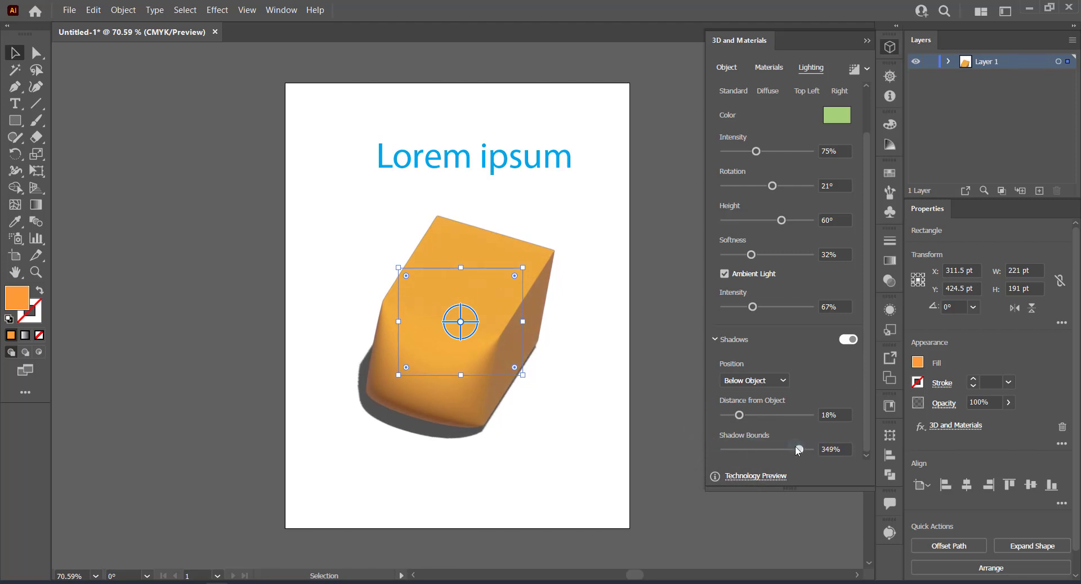
- Apply the Wax Paint material to the block from the Materials tab
{"action": "left_click", "coordinate": [766, 73]}
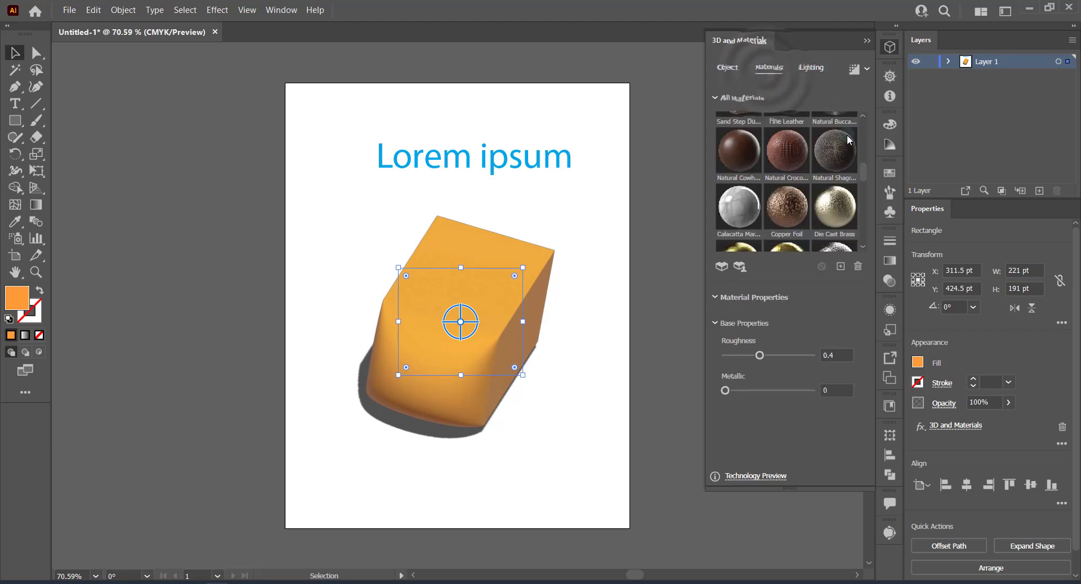
{"action": "left_click_drag", "start_coordinate": [862, 168], "coordinate": [863, 205]}
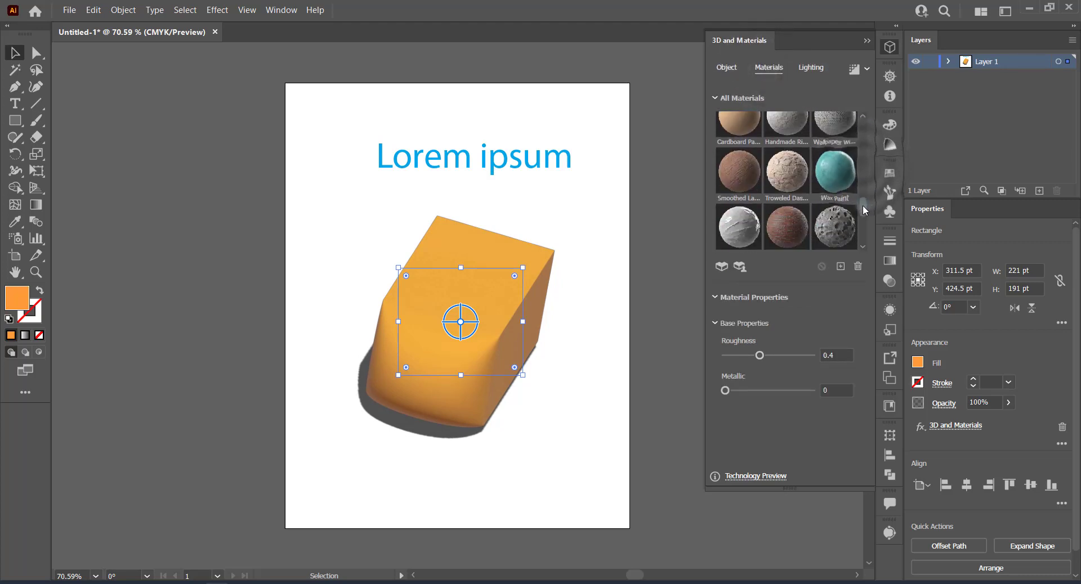
{"action": "scroll", "coordinate": [857, 235], "scroll_direction": "down", "scroll_amount": 2}
{"action": "scroll", "coordinate": [859, 225], "scroll_direction": "up", "scroll_amount": 4}
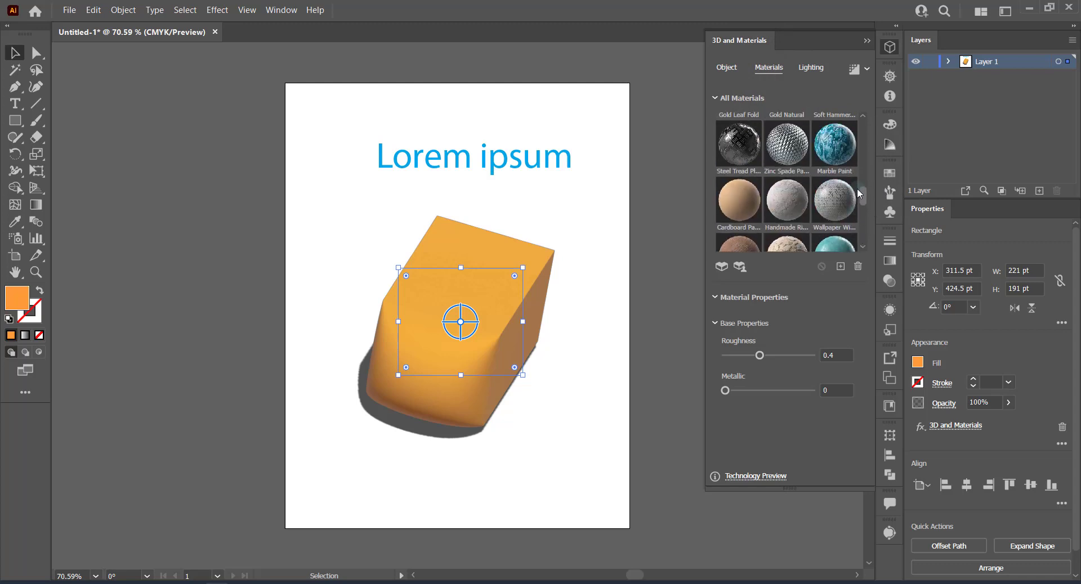
{"action": "mouse_move", "coordinate": [857, 188]}
{"action": "left_mouse_down"}
{"action": "mouse_move", "coordinate": [861, 119]}
{"action": "mouse_move", "coordinate": [862, 197]}
{"action": "left_mouse_up"}
{"action": "left_click", "coordinate": [836, 215]}
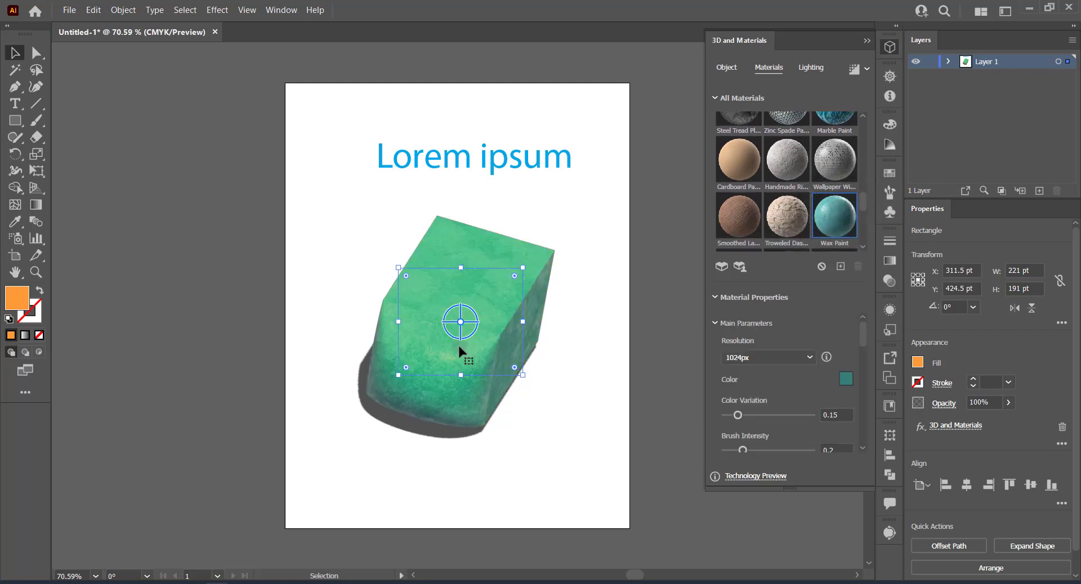
- Replace it with the Troweled plaster material and shift its texture's X offset
{"action": "left_click", "coordinate": [787, 232]}
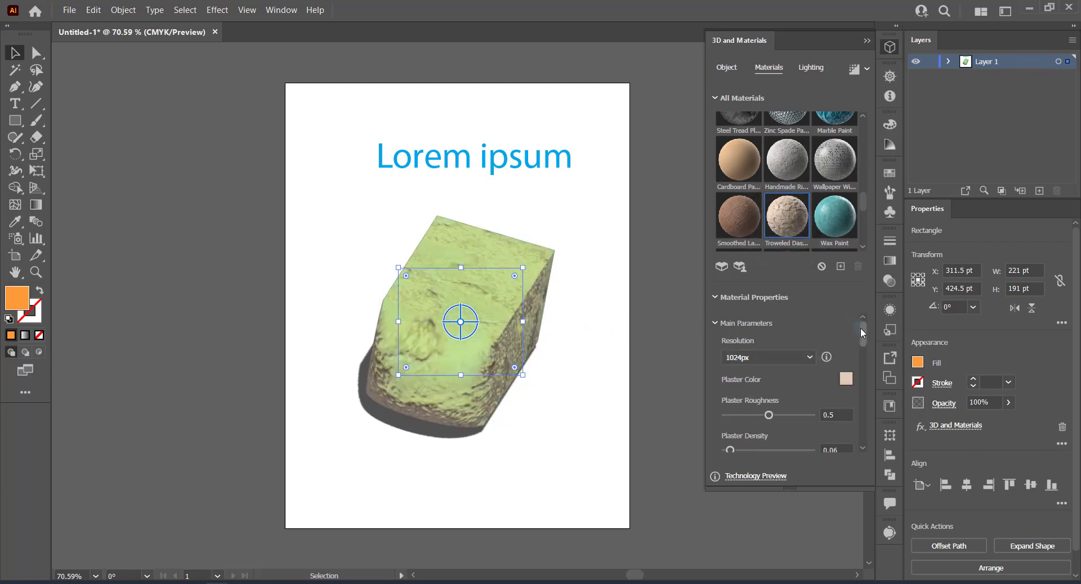
{"action": "left_click_drag", "start_coordinate": [861, 328], "coordinate": [858, 370]}
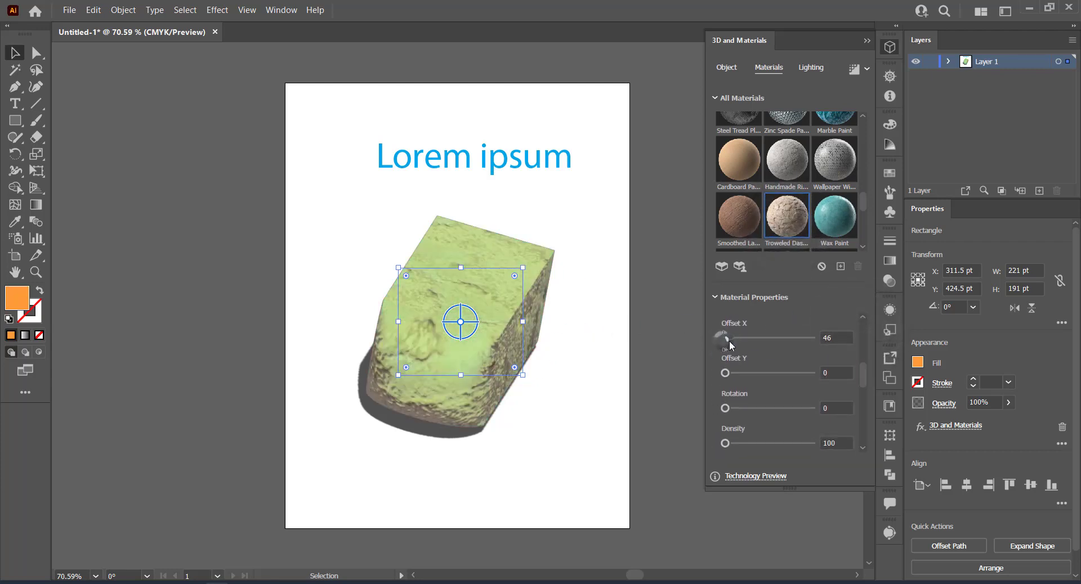
{"action": "left_click_drag", "start_coordinate": [726, 339], "coordinate": [749, 342]}
{"action": "left_click_drag", "start_coordinate": [863, 369], "coordinate": [862, 333]}
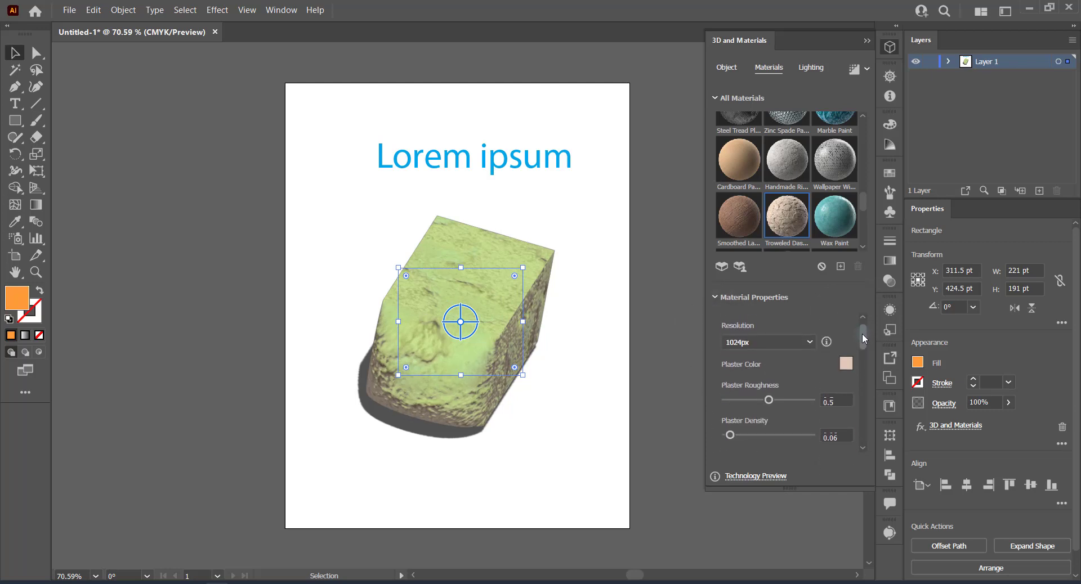
- Change the troweled plaster colour to light pink (H 319°, S 18%, B 88%)
{"action": "scroll", "coordinate": [840, 332], "scroll_direction": "down", "scroll_amount": 1}
{"action": "left_click", "coordinate": [843, 337]}
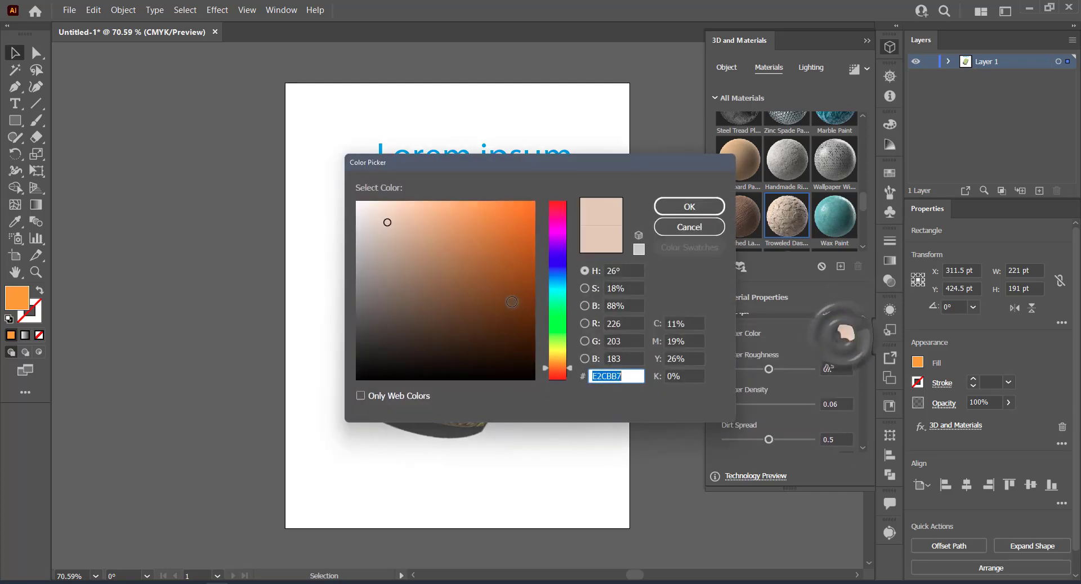
{"action": "left_click", "coordinate": [558, 222]}
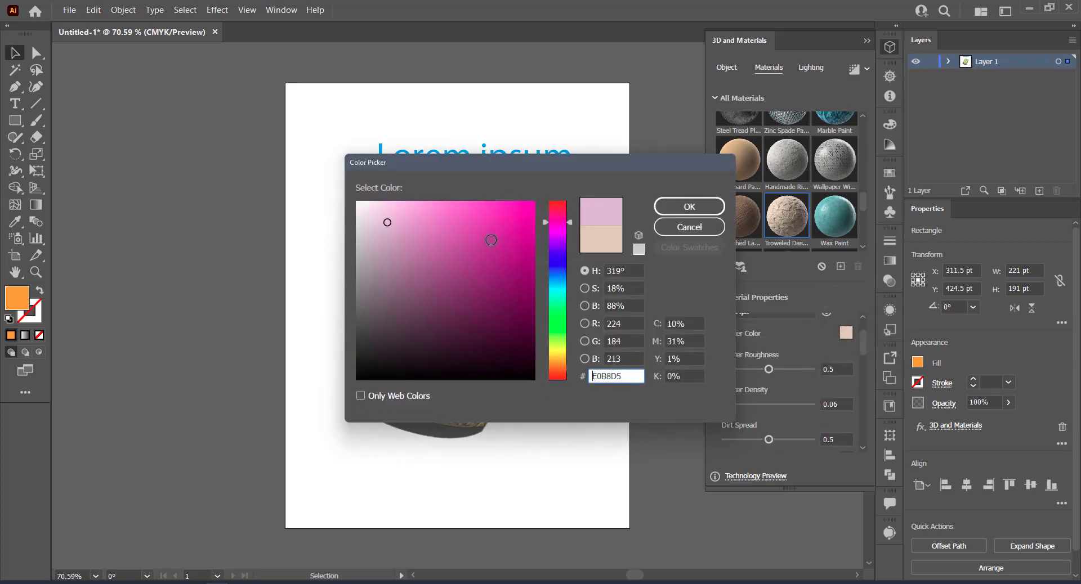
{"action": "left_click", "coordinate": [493, 239]}
{"action": "left_click", "coordinate": [689, 206]}
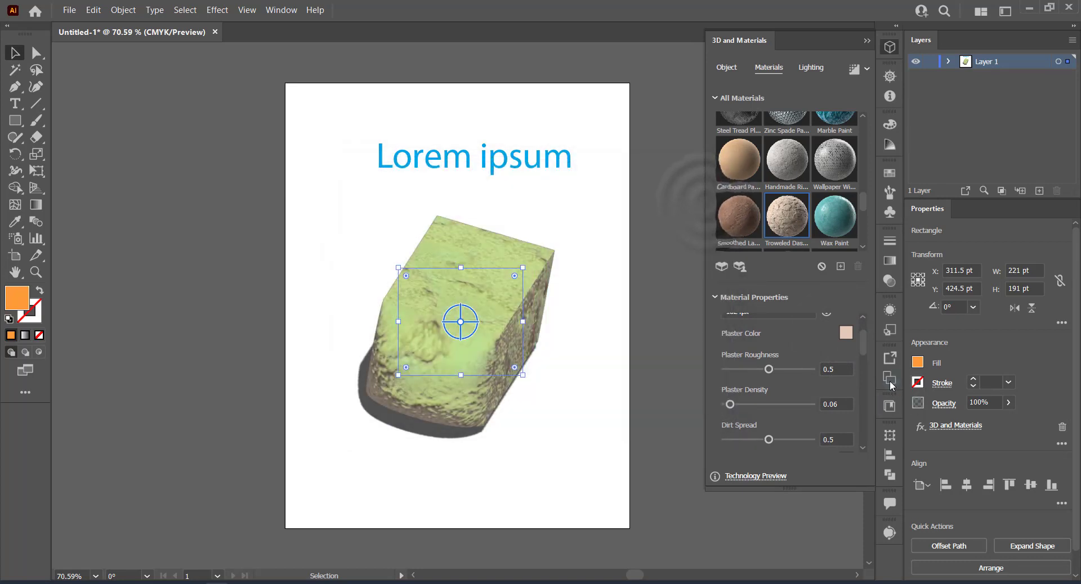
- Apply the dark obsidian stone material to the block
{"action": "scroll", "coordinate": [856, 414], "scroll_direction": "down", "scroll_amount": 2}
{"action": "scroll", "coordinate": [851, 445], "scroll_direction": "down", "scroll_amount": 3}
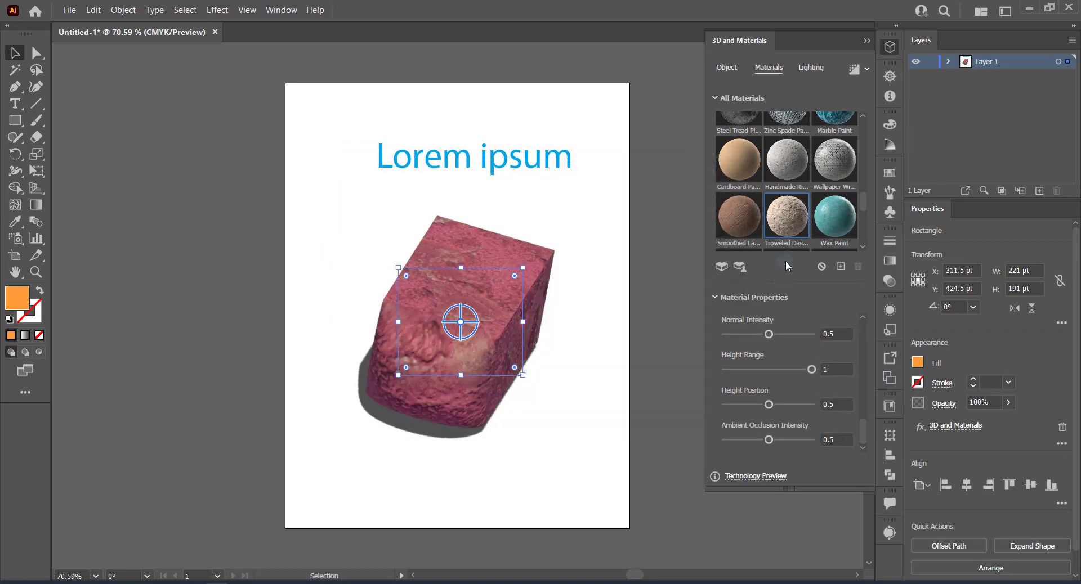
{"action": "scroll", "coordinate": [861, 207], "scroll_direction": "down", "scroll_amount": 3}
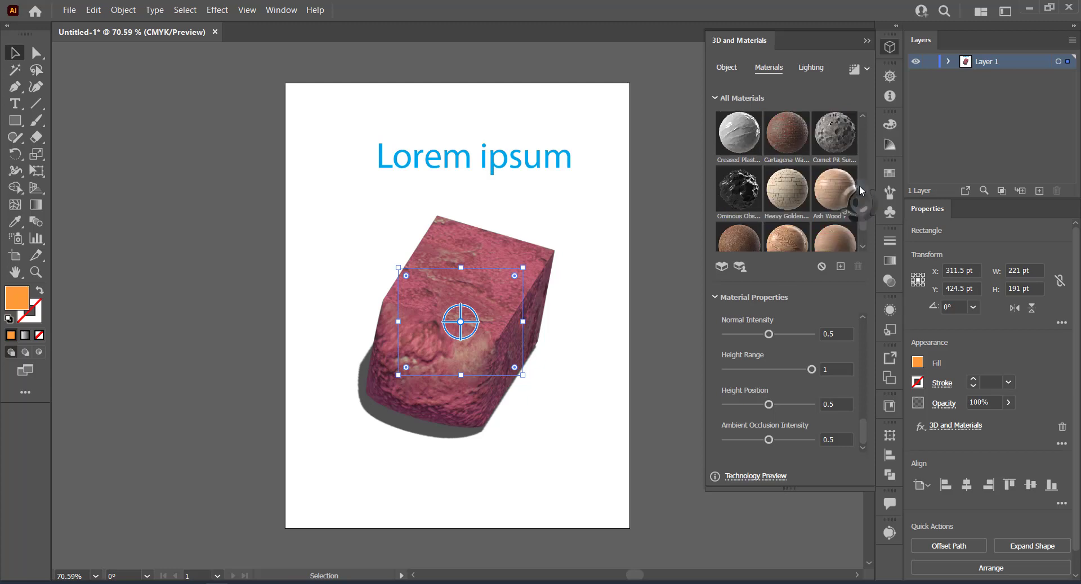
{"action": "left_click_drag", "start_coordinate": [739, 188], "coordinate": [586, 290]}
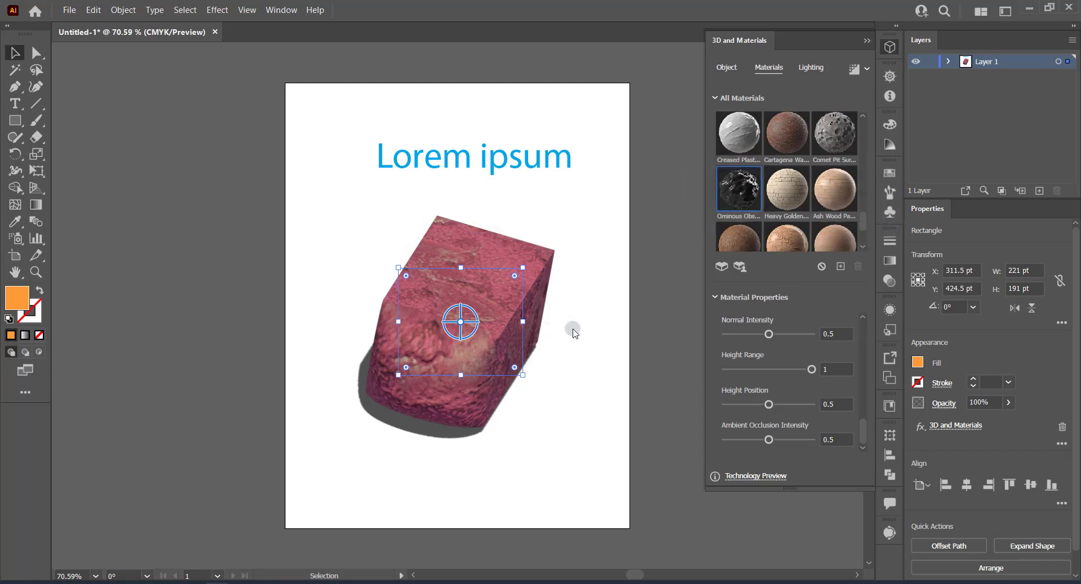
- Render the block with ray tracing, noise reduction and vector output, then apply Circle Stitch
{"action": "left_click", "coordinate": [867, 69]}
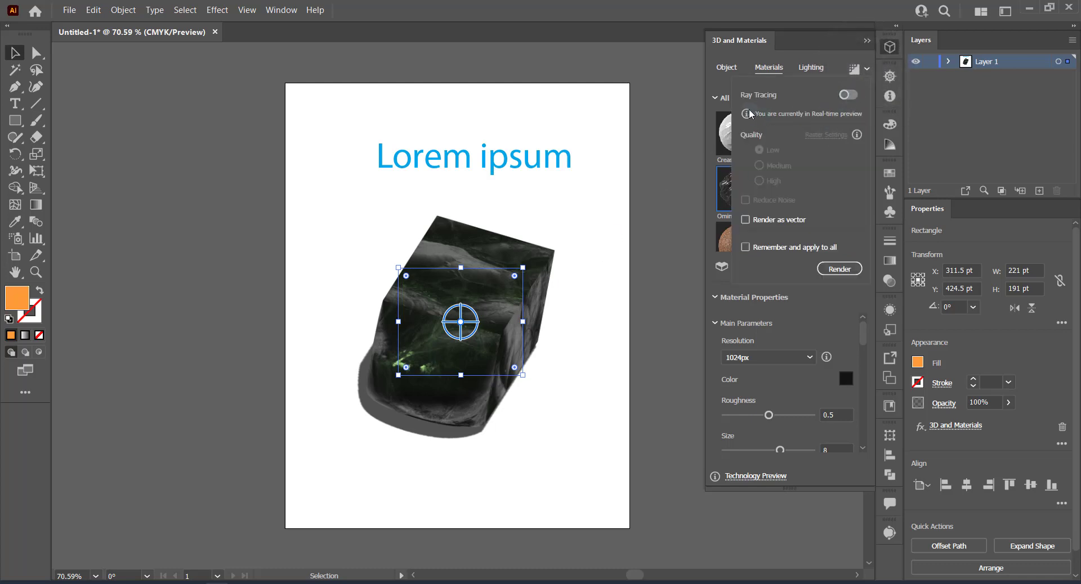
{"action": "left_click", "coordinate": [855, 96]}
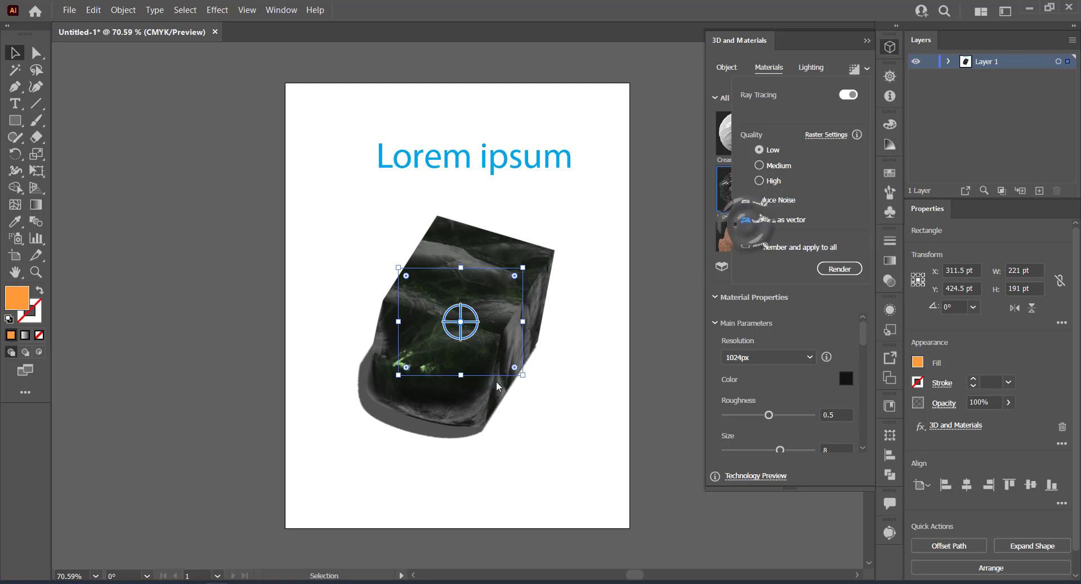
{"action": "left_click", "coordinate": [745, 219]}
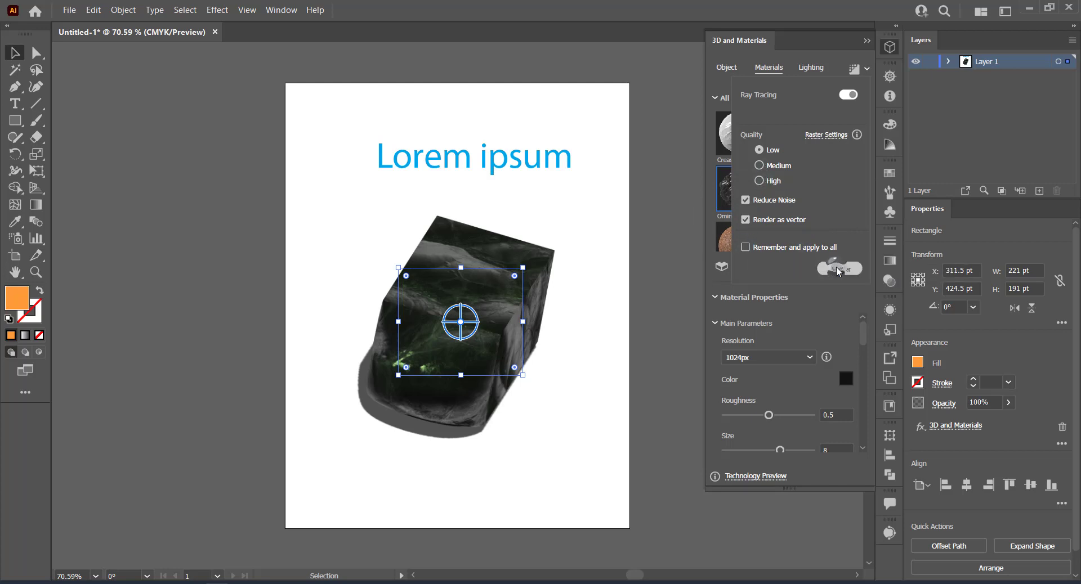
{"action": "left_click", "coordinate": [835, 169]}
{"action": "left_click", "coordinate": [836, 166]}
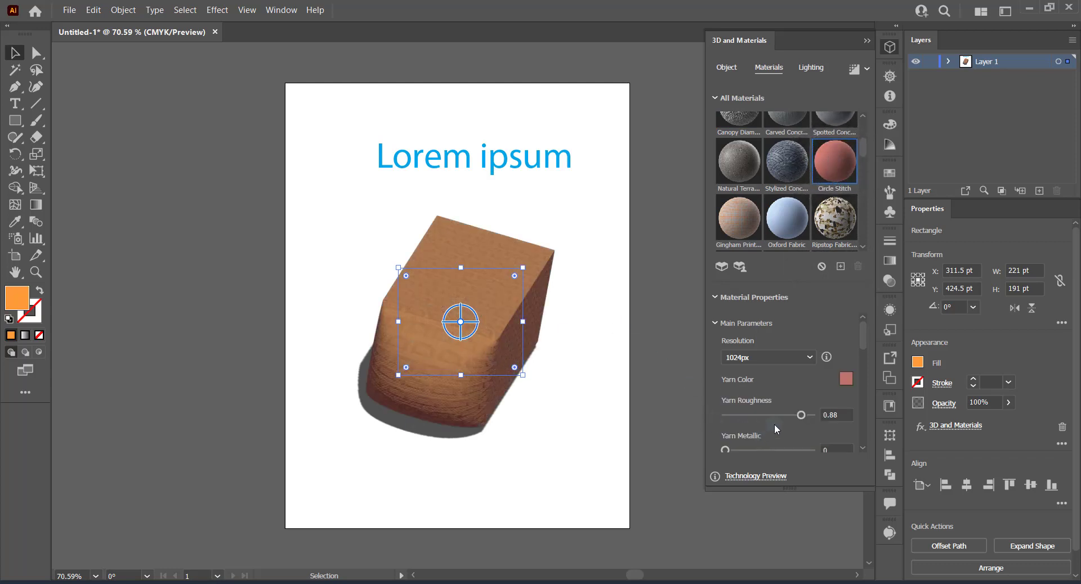
- Set the Circle Stitch yarn metallic to 0.25 and yarn roughness to 0.2
{"action": "scroll", "coordinate": [763, 434], "scroll_direction": "down", "scroll_amount": 2}
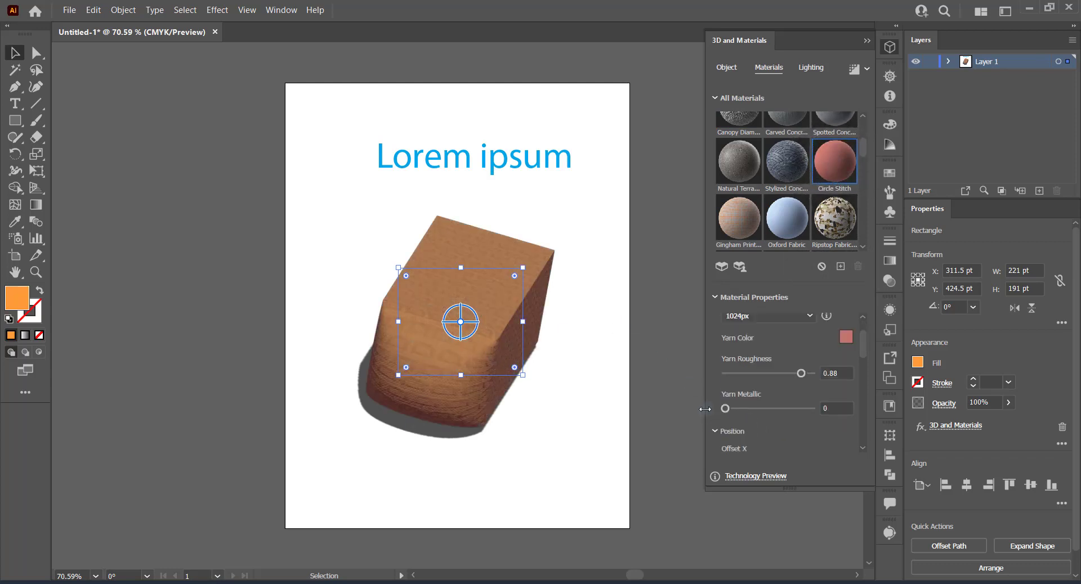
{"action": "left_click_drag", "start_coordinate": [742, 410], "coordinate": [747, 409]}
{"action": "left_click_drag", "start_coordinate": [801, 373], "coordinate": [742, 373]}
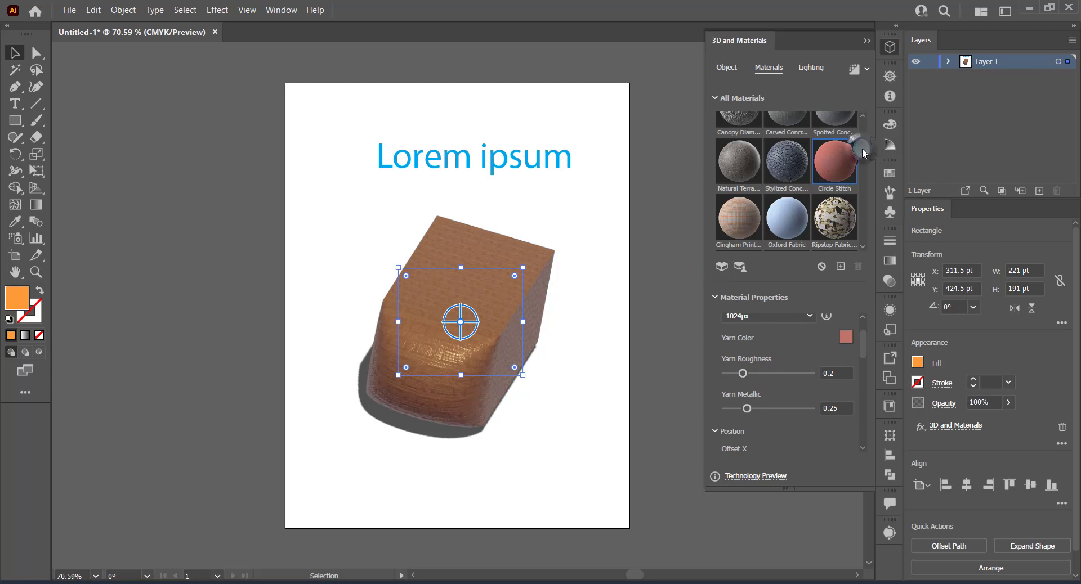
{"action": "mouse_move", "coordinate": [862, 147]}
{"action": "left_mouse_down"}
{"action": "mouse_move", "coordinate": [866, 213]}
{"action": "mouse_move", "coordinate": [862, 133]}
{"action": "mouse_move", "coordinate": [856, 238]}
{"action": "mouse_move", "coordinate": [860, 146]}
{"action": "mouse_move", "coordinate": [860, 191]}
{"action": "left_mouse_up"}
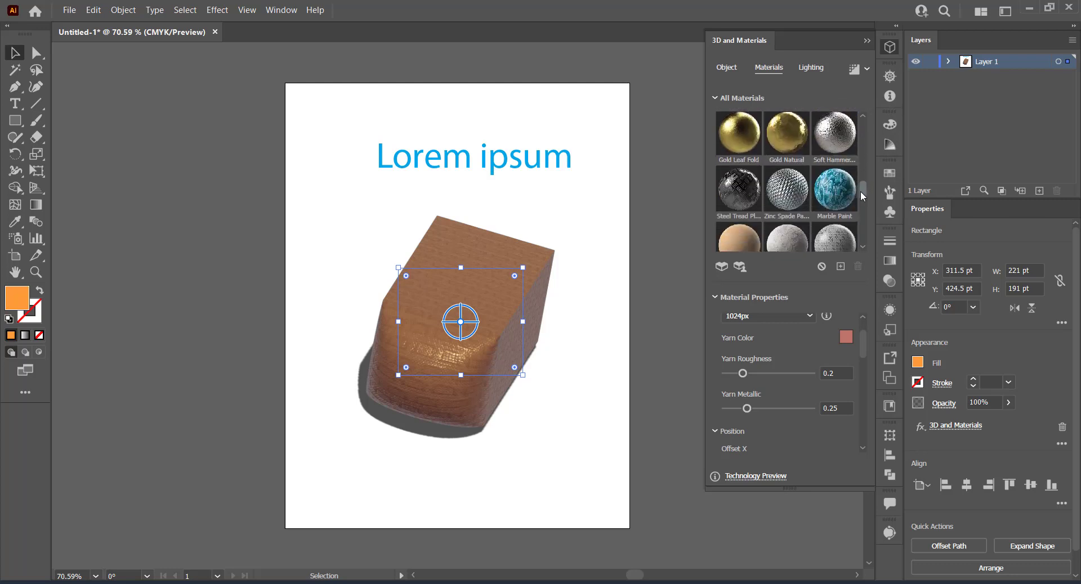
- Browse the Leather materials on the Substance 3D Assets site, then return to Illustrator
{"action": "left_click", "coordinate": [721, 271]}
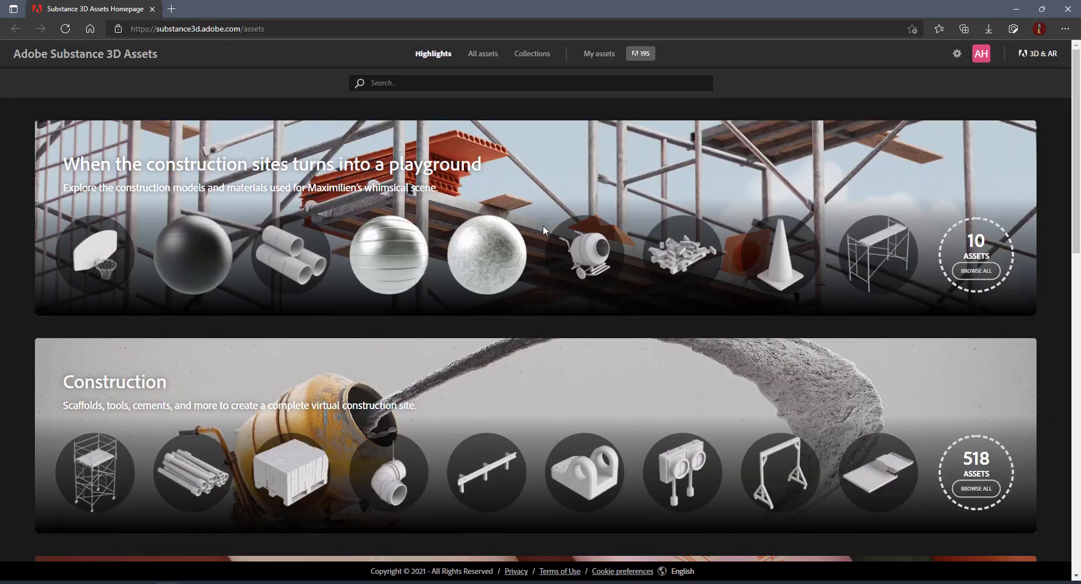
{"action": "left_click", "coordinate": [483, 57]}
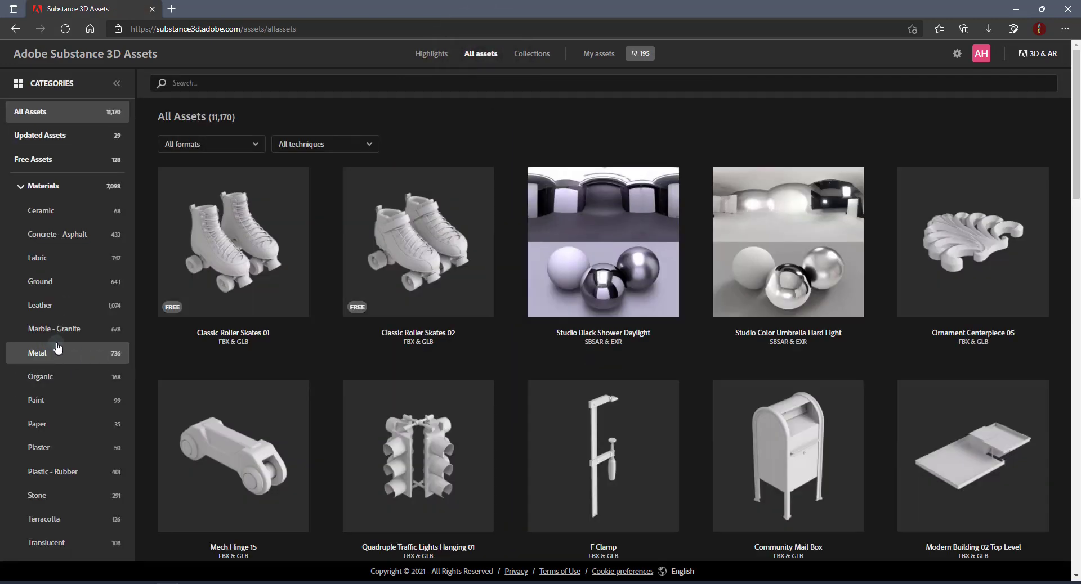
{"action": "scroll", "coordinate": [427, 250], "scroll_direction": "down", "scroll_amount": 4}
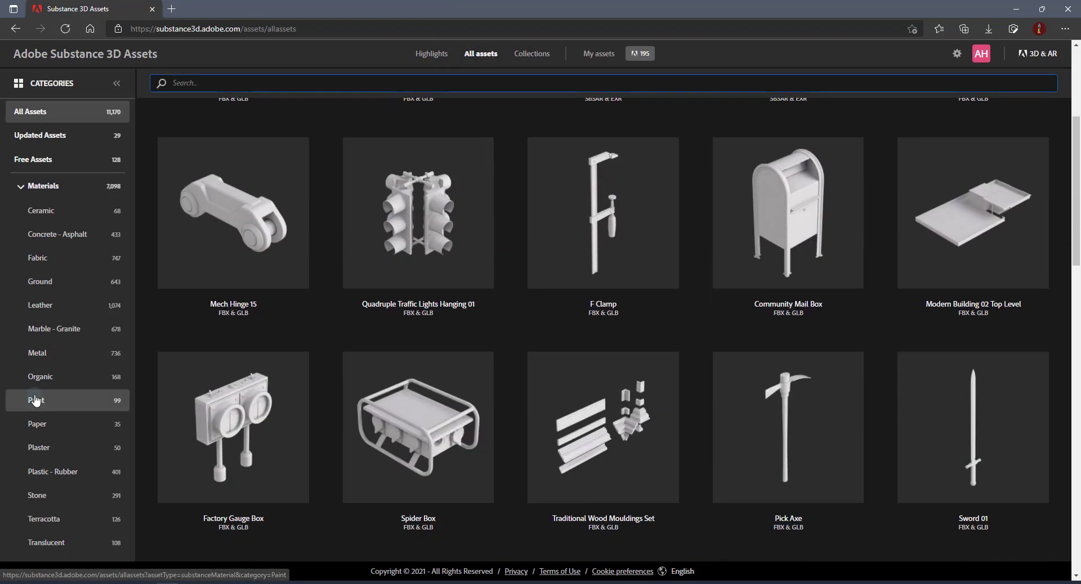
{"action": "left_click", "coordinate": [46, 307]}
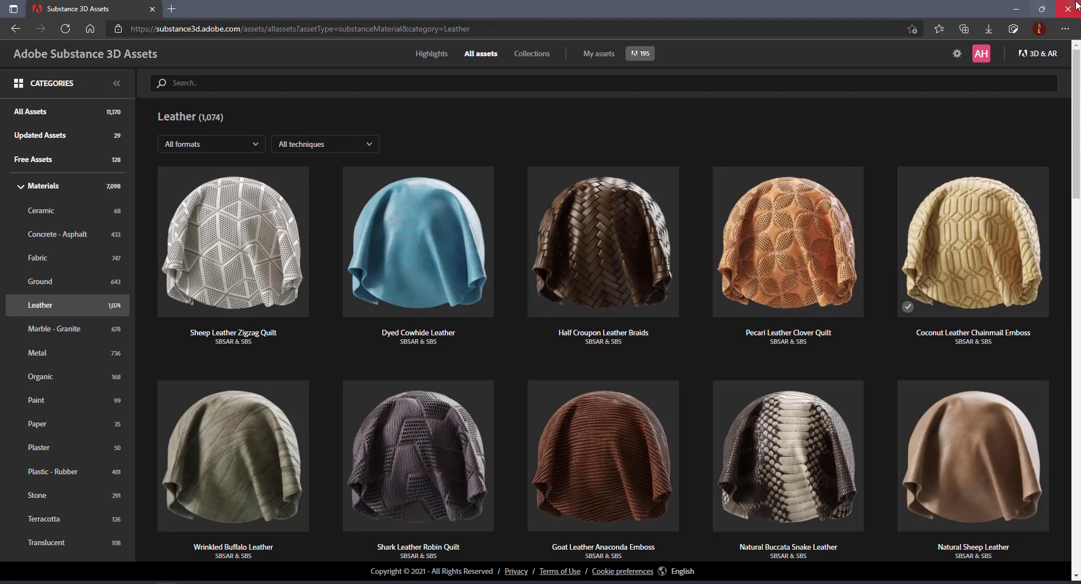
{"action": "left_click", "coordinate": [1069, 14]}
{"action": "left_click", "coordinate": [742, 271]}
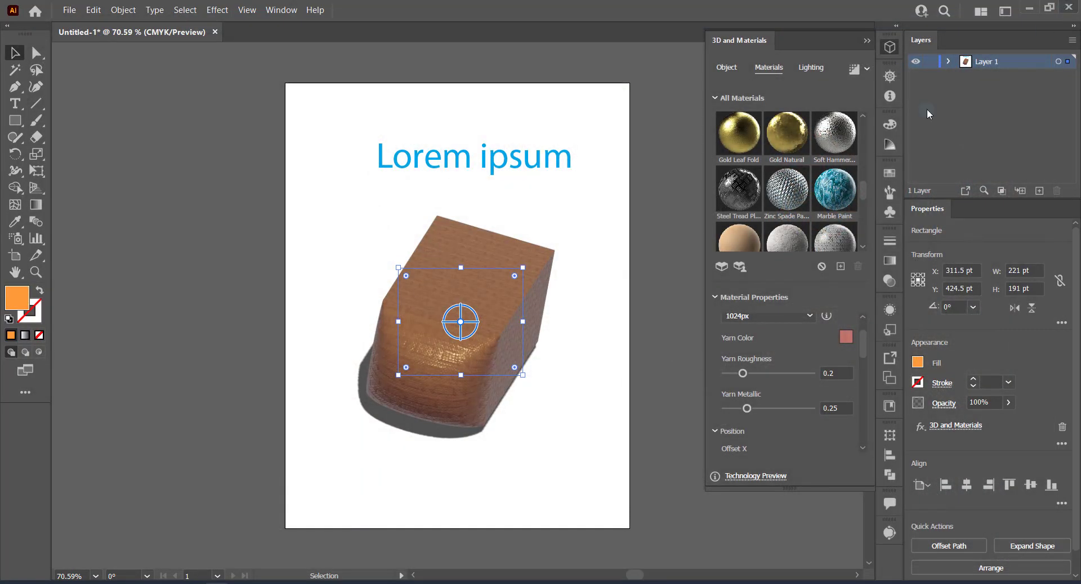
- Import spitak naxsh.sbsar from Downloads and apply it to the block
{"action": "left_click", "coordinate": [841, 267]}
{"action": "scroll", "coordinate": [365, 326], "scroll_direction": "up", "scroll_amount": 5}
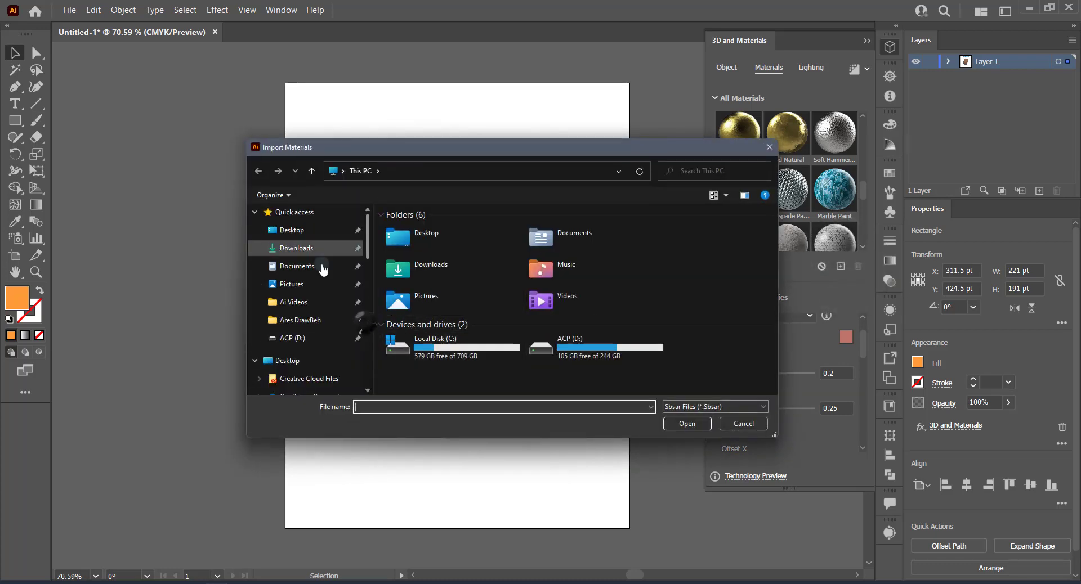
{"action": "left_click", "coordinate": [307, 248]}
{"action": "left_click", "coordinate": [397, 246]}
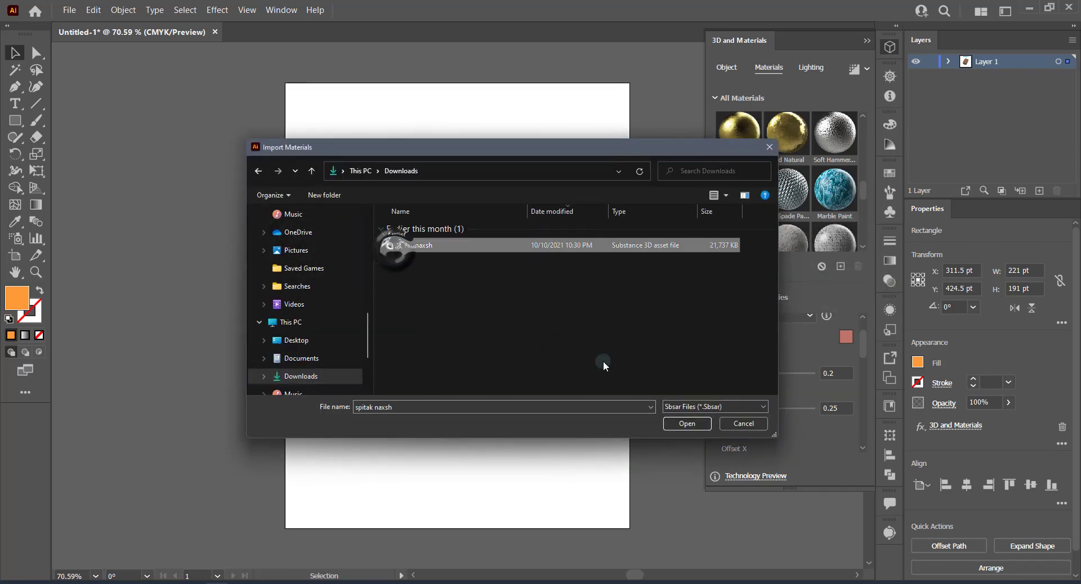
{"action": "left_click", "coordinate": [690, 424]}
{"action": "left_click_drag", "start_coordinate": [861, 189], "coordinate": [862, 112]}
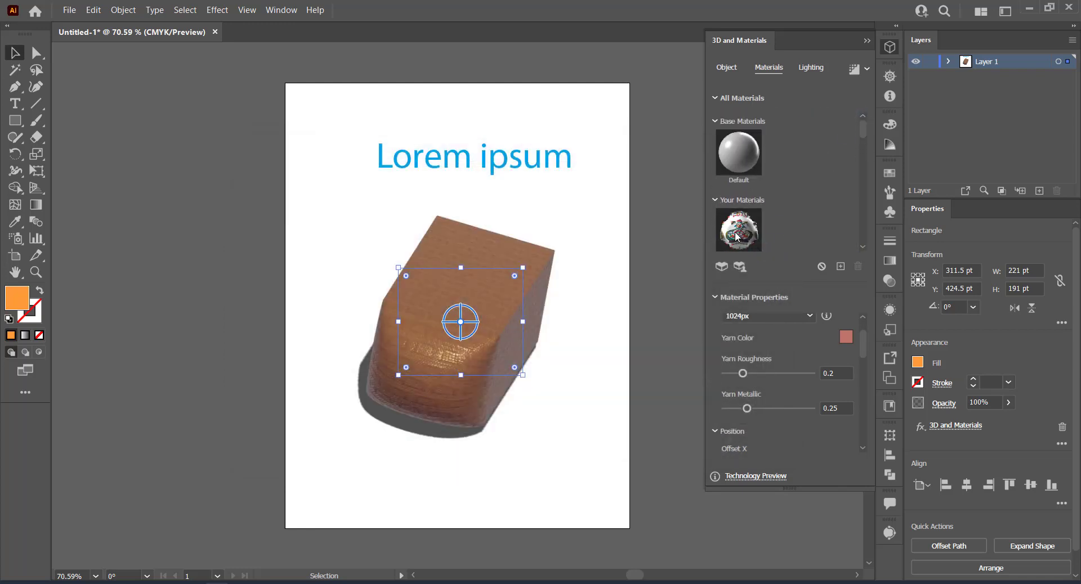
{"action": "left_click", "coordinate": [738, 230]}
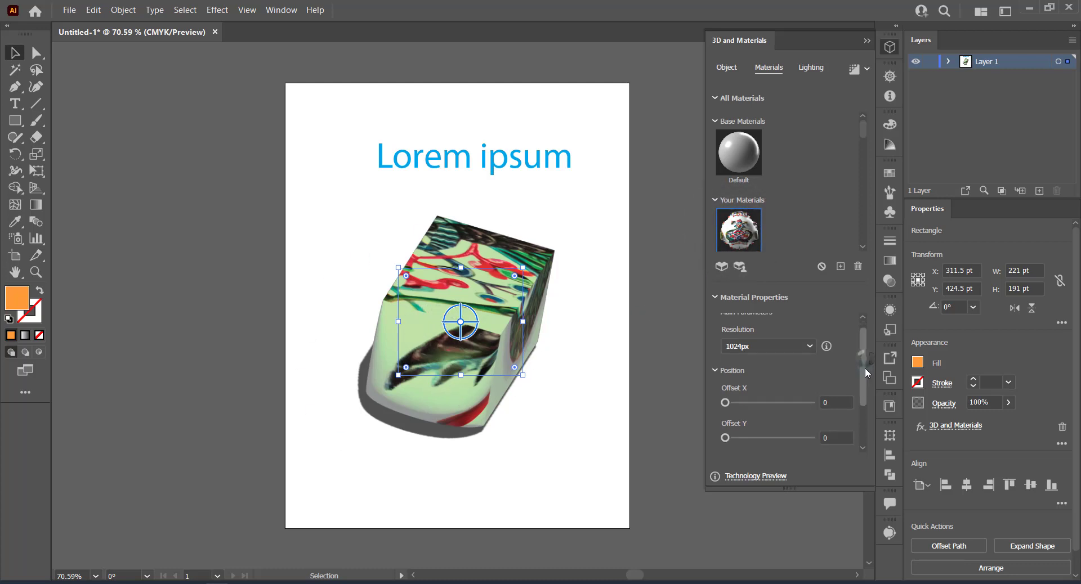
- Set the floral texture to rotation 82, density 539 and offset Y 468
{"action": "left_click_drag", "start_coordinate": [863, 354], "coordinate": [863, 400]}
{"action": "left_click_drag", "start_coordinate": [725, 404], "coordinate": [745, 404]}
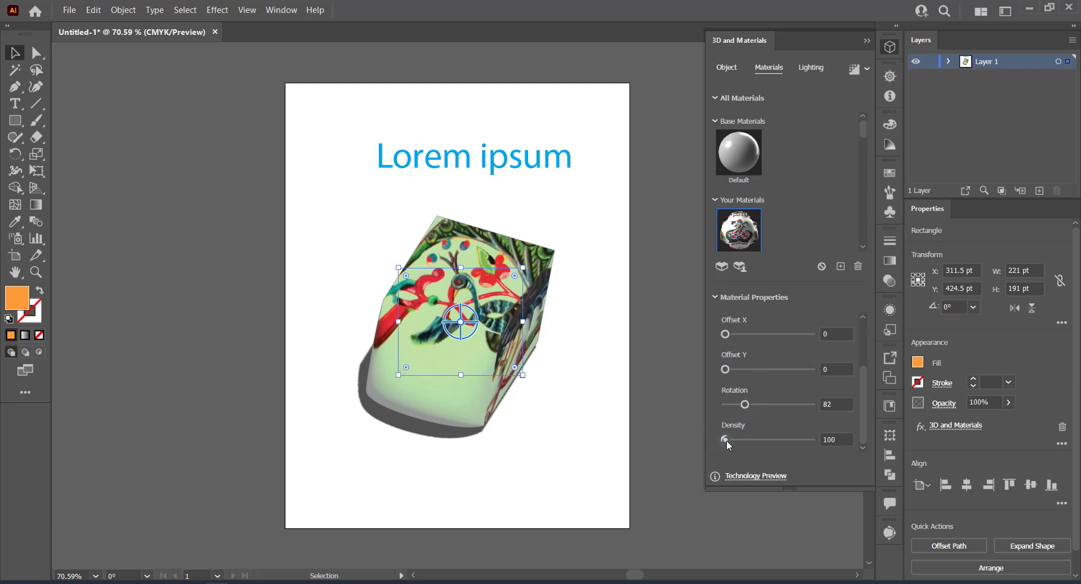
{"action": "left_click_drag", "start_coordinate": [726, 440], "coordinate": [767, 440]}
{"action": "left_click_drag", "start_coordinate": [725, 369], "coordinate": [766, 369]}
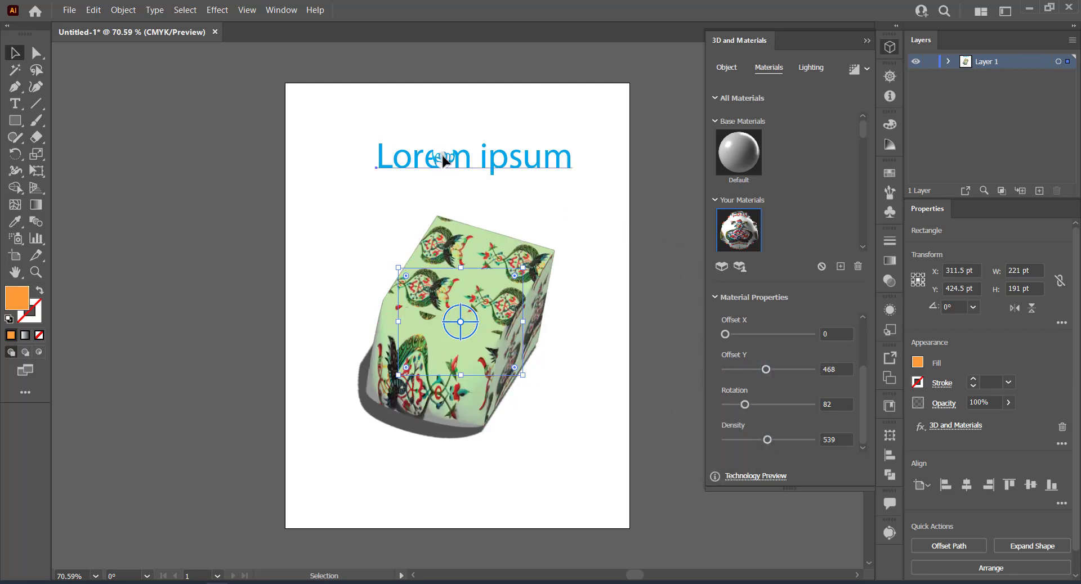
{"action": "left_click", "coordinate": [445, 159]}
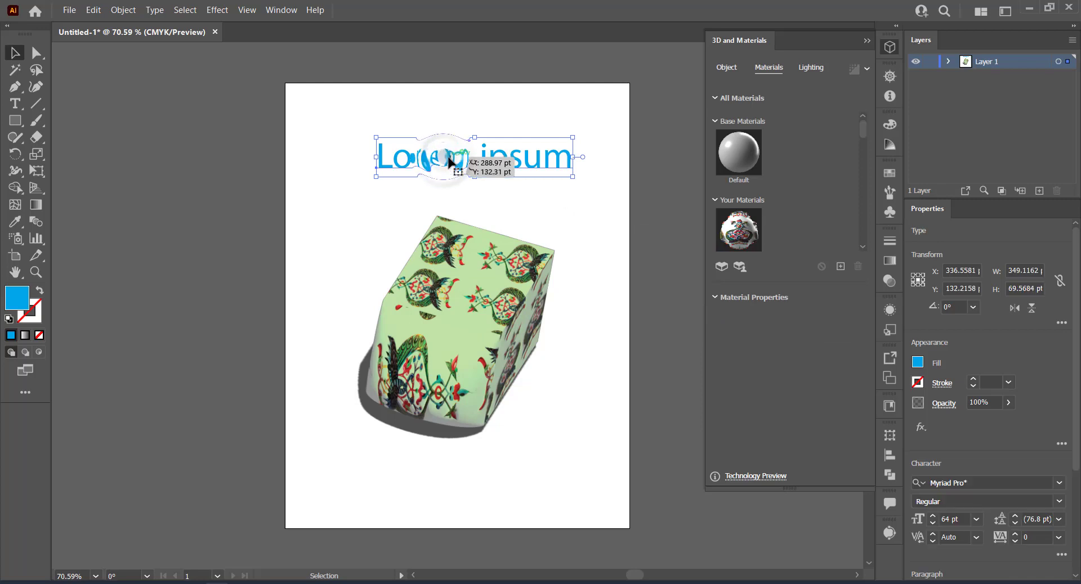
- Give the Lorem ipsum title the floral material and 143 pt extrusion, then delete everything
{"action": "left_click", "coordinate": [739, 230]}
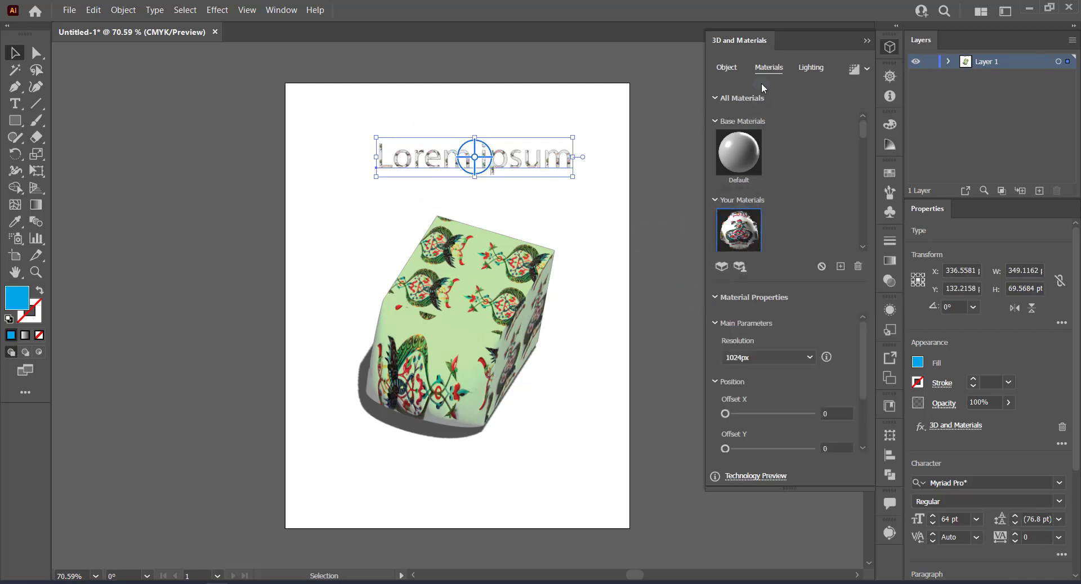
{"action": "left_click", "coordinate": [726, 70]}
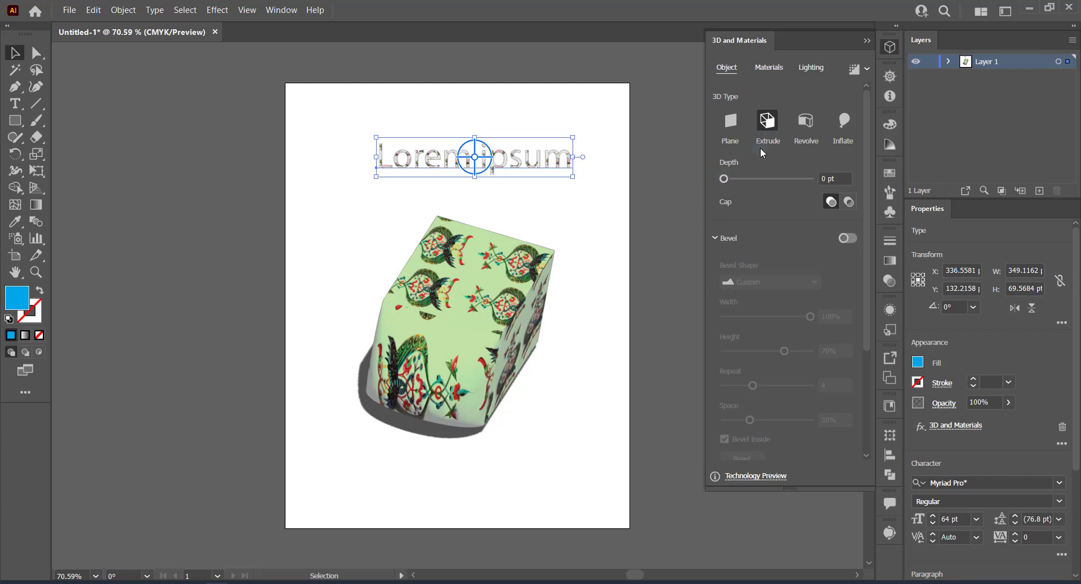
{"action": "left_click_drag", "start_coordinate": [724, 179], "coordinate": [744, 179]}
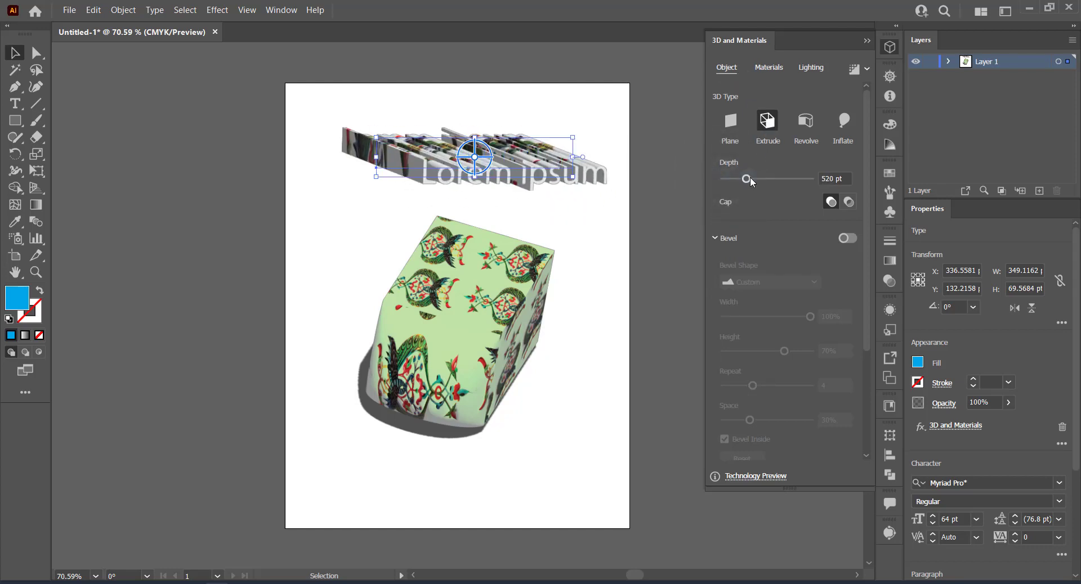
{"action": "left_click_drag", "start_coordinate": [747, 178], "coordinate": [729, 179]}
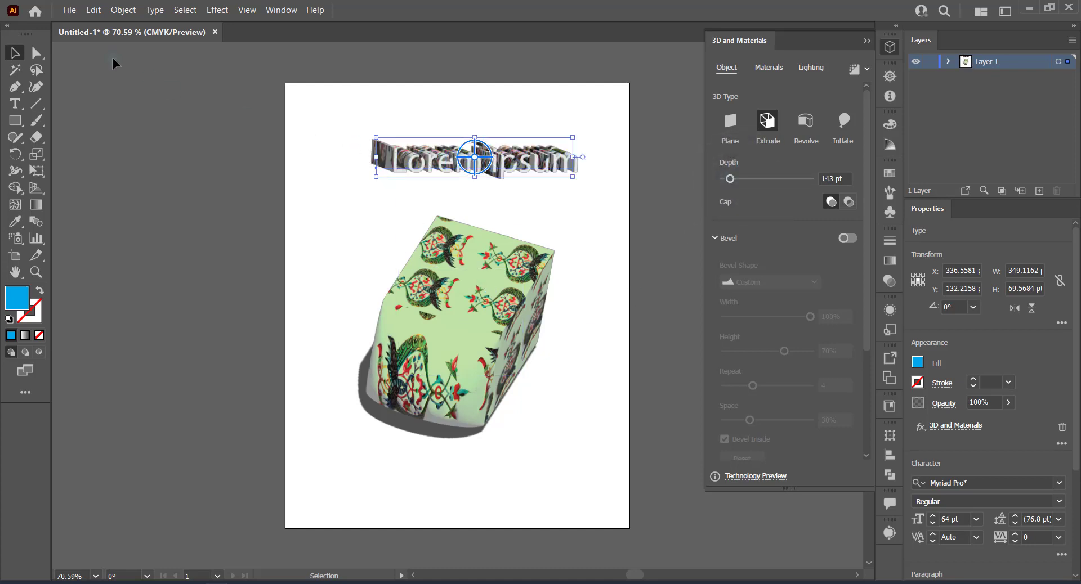
{"action": "left_click_drag", "start_coordinate": [359, 97], "coordinate": [601, 445]}
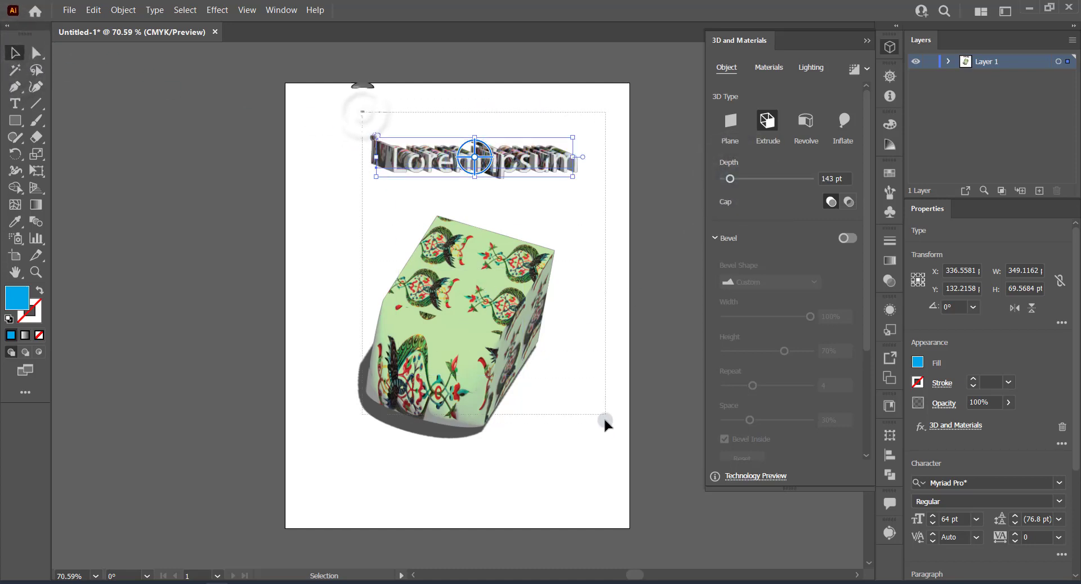
{"action": "key", "text": "Delete"}
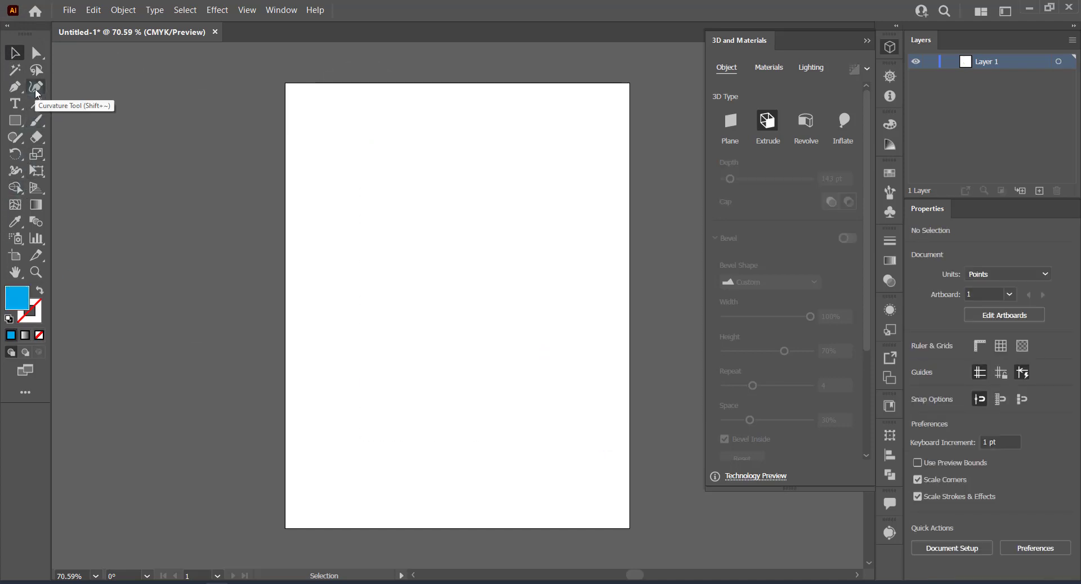
- Draw a closed blue crescent shape with the Curvature Tool
{"action": "left_click", "coordinate": [36, 90]}
{"action": "left_click", "coordinate": [393, 285]}
{"action": "left_click", "coordinate": [430, 209]}
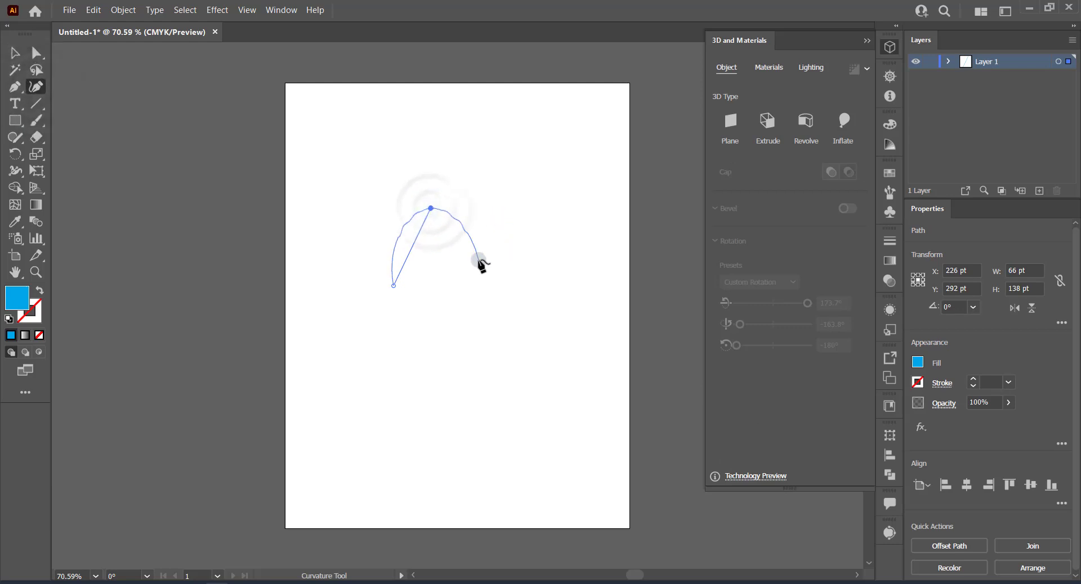
{"action": "left_click", "coordinate": [479, 260]}
{"action": "left_click", "coordinate": [443, 319]}
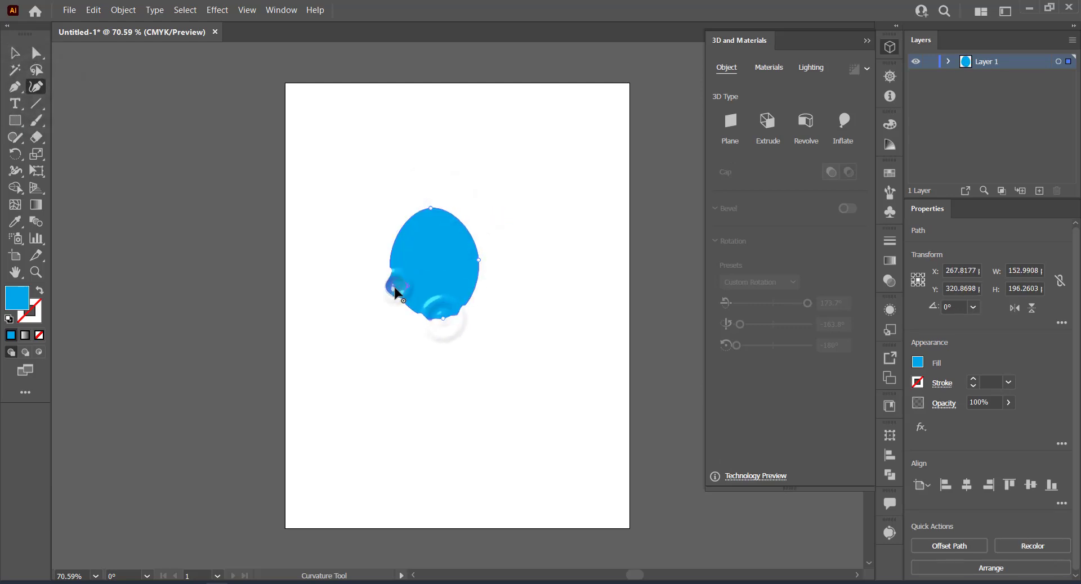
{"action": "left_click_drag", "start_coordinate": [393, 286], "coordinate": [450, 257]}
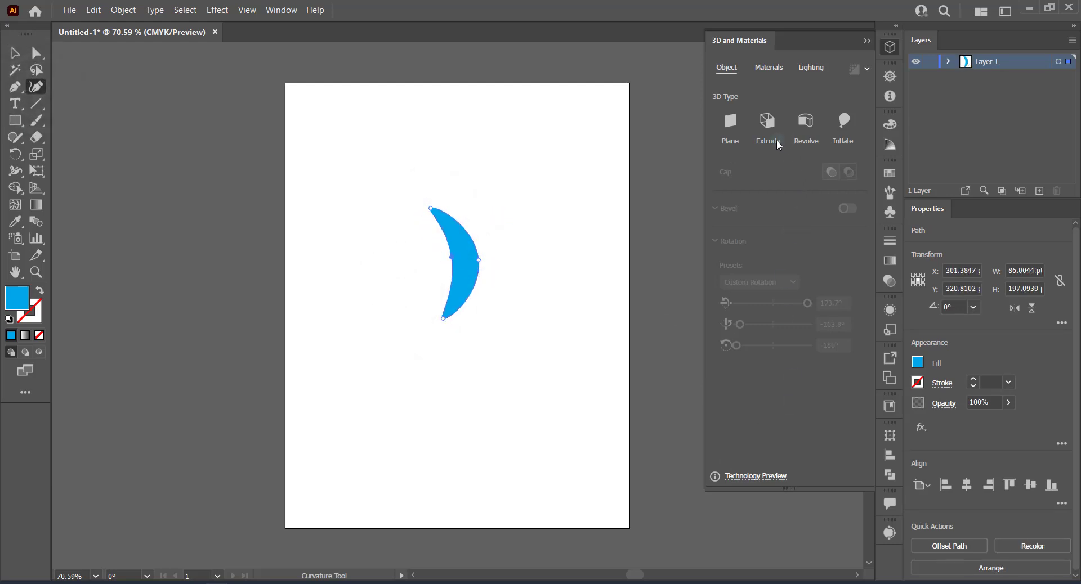
- Extrude the crescent 50 pt deep and bring up the asset export options
{"action": "left_click", "coordinate": [768, 121]}
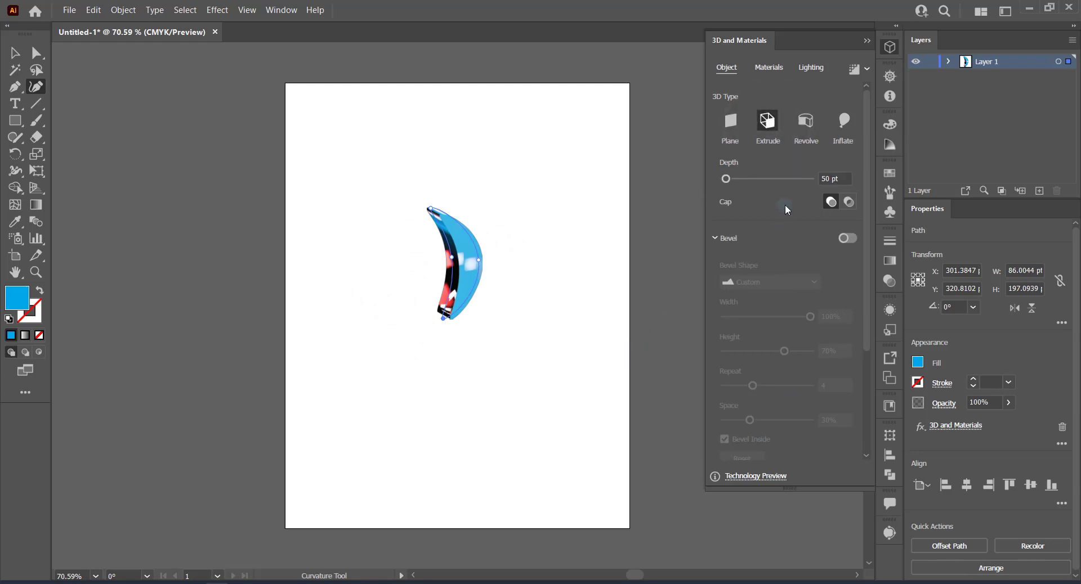
{"action": "left_click", "coordinate": [15, 53]}
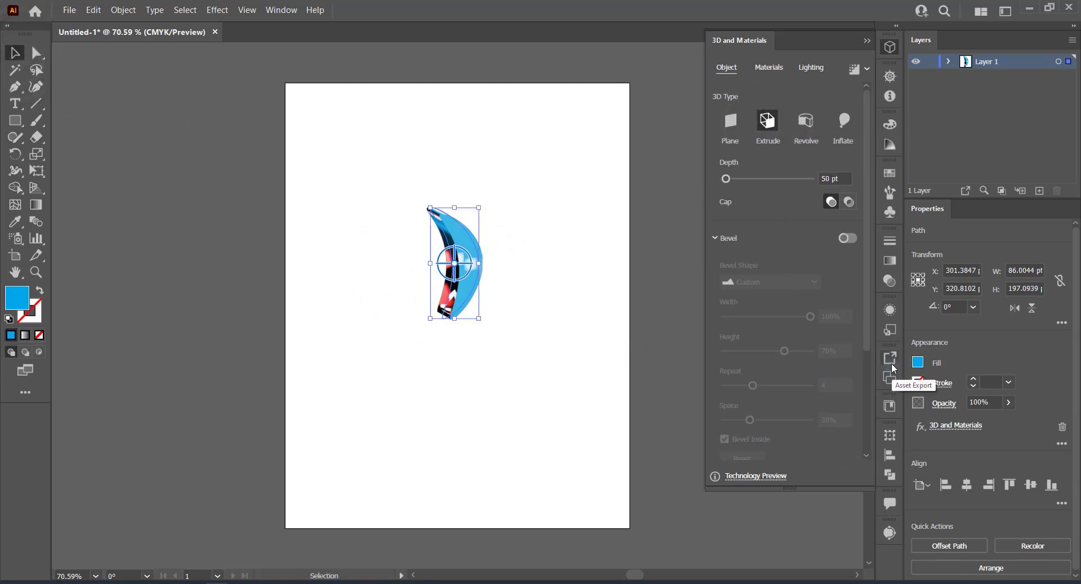
{"action": "left_click", "coordinate": [890, 360]}
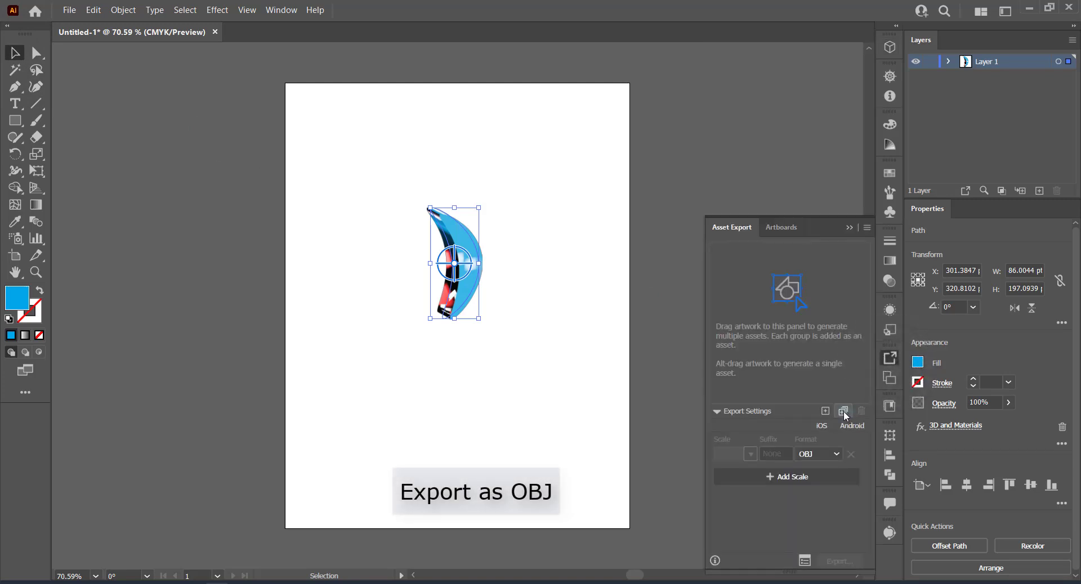
- Add the crescent as an export asset with OBJ as its format
{"action": "left_click", "coordinate": [843, 411]}
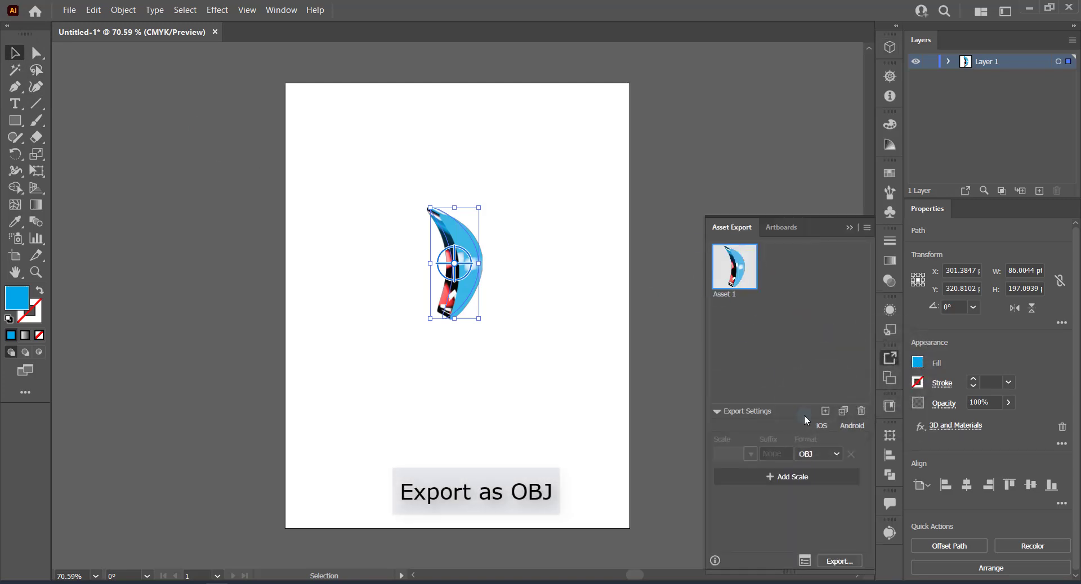
{"action": "left_click", "coordinate": [834, 454]}
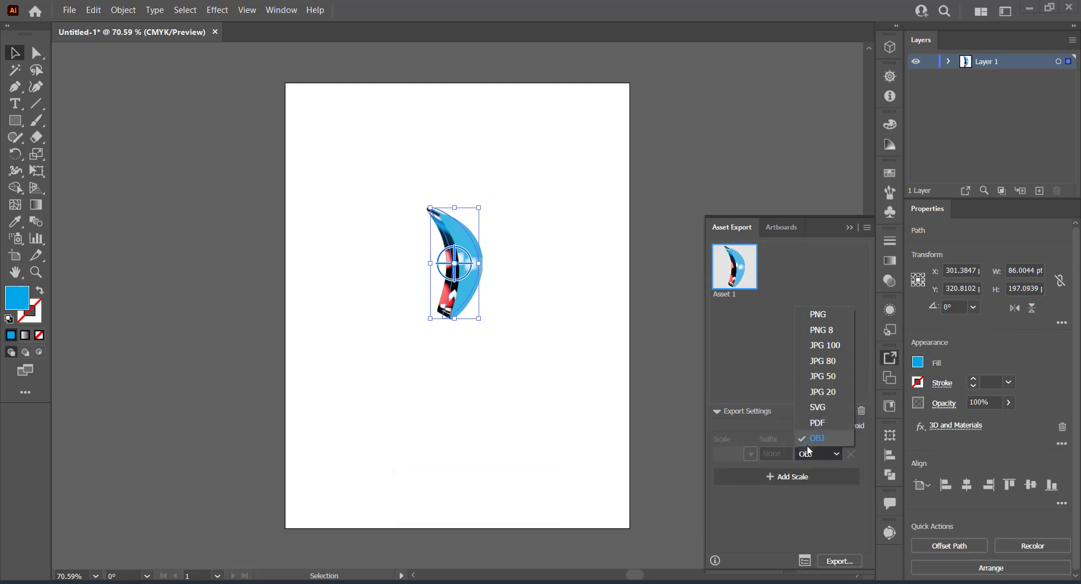
{"action": "left_click", "coordinate": [845, 498]}
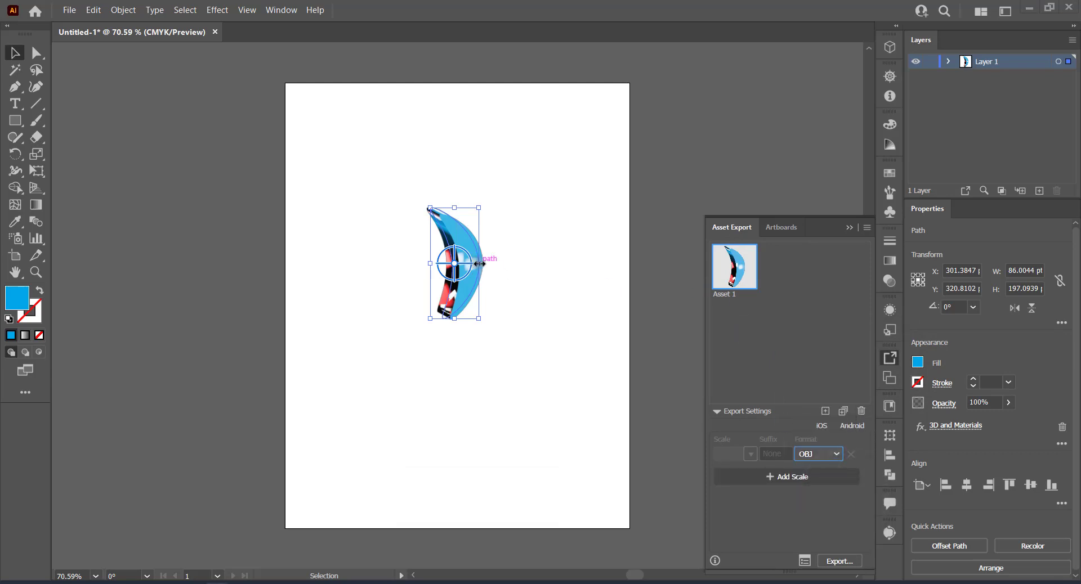
{"action": "left_click", "coordinate": [439, 271]}
{"action": "left_click", "coordinate": [421, 305]}
- Cancel the export folder picker and close the Asset Export options without saving
{"action": "left_click", "coordinate": [840, 562]}
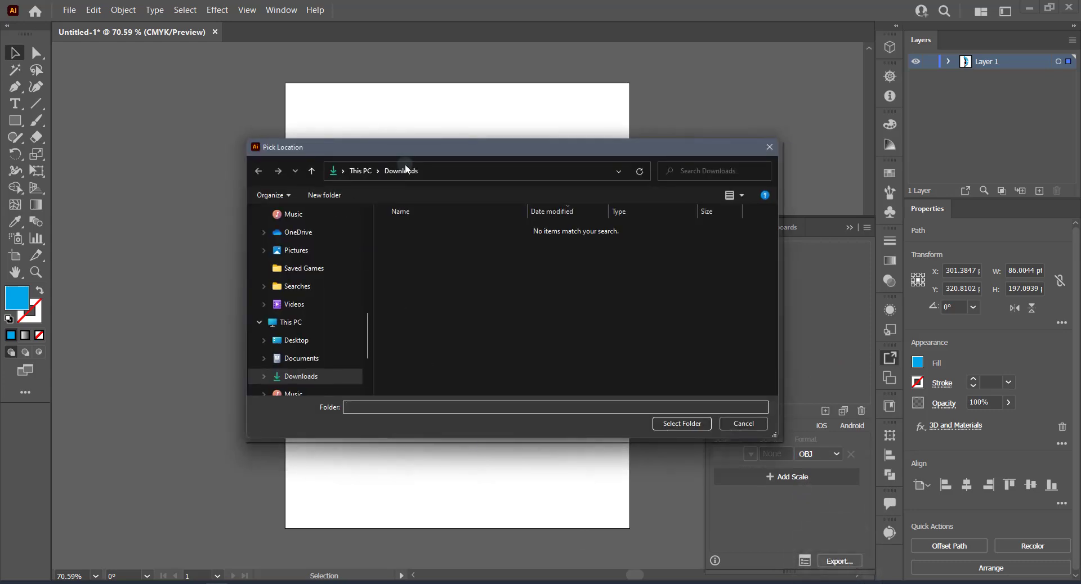
{"action": "left_click", "coordinate": [445, 253]}
{"action": "left_click", "coordinate": [748, 423]}
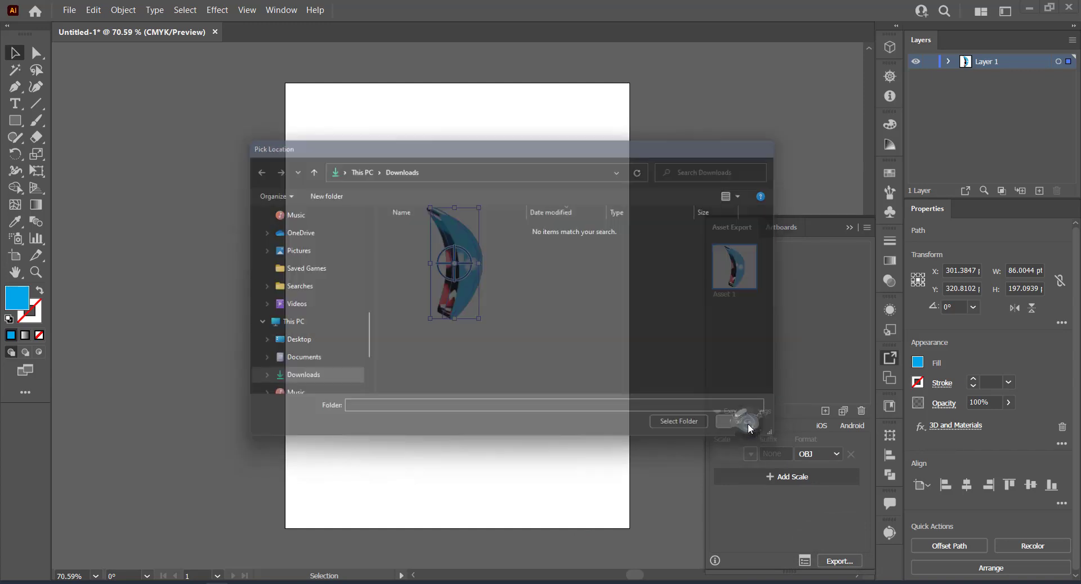
{"action": "left_click", "coordinate": [847, 228]}
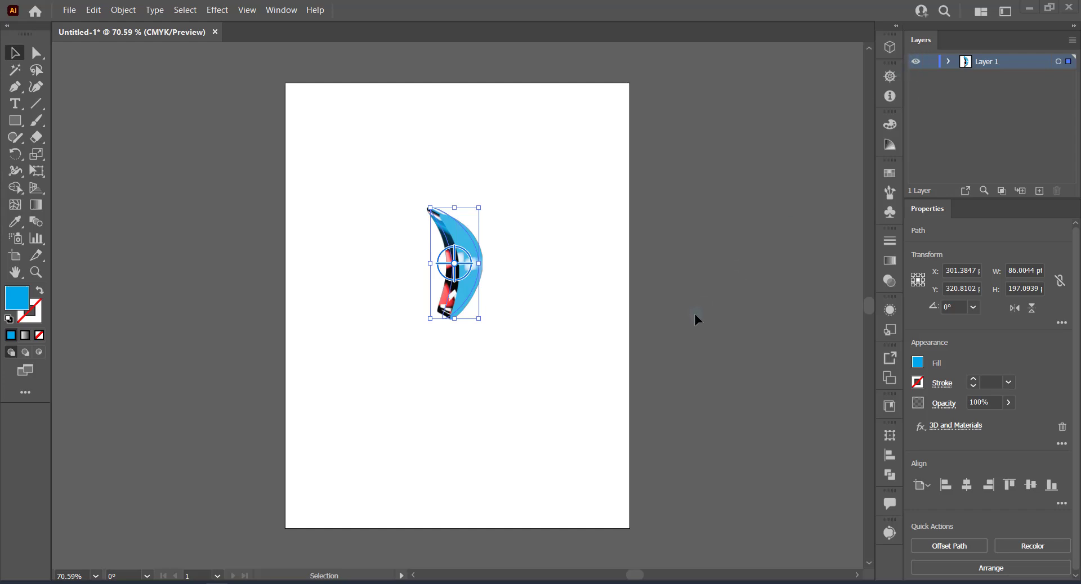
- Orbit the crescent freely to show its glossy blue extruded side
{"action": "mouse_move", "coordinate": [455, 263]}
{"action": "left_mouse_down"}
{"action": "mouse_move", "coordinate": [409, 294]}
{"action": "mouse_move", "coordinate": [444, 186]}
{"action": "mouse_move", "coordinate": [539, 248]}
{"action": "mouse_move", "coordinate": [466, 377]}
{"action": "mouse_move", "coordinate": [391, 398]}
{"action": "mouse_move", "coordinate": [352, 437]}
{"action": "mouse_move", "coordinate": [353, 345]}
{"action": "mouse_move", "coordinate": [396, 264]}
{"action": "mouse_move", "coordinate": [426, 273]}
{"action": "mouse_move", "coordinate": [408, 276]}
{"action": "mouse_move", "coordinate": [417, 279]}
{"action": "left_mouse_up"}
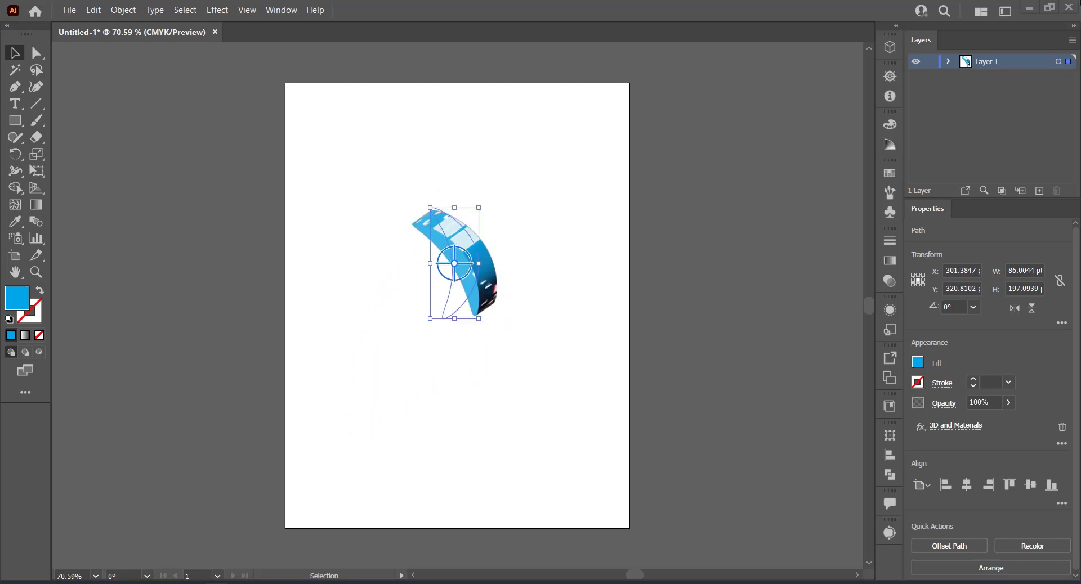